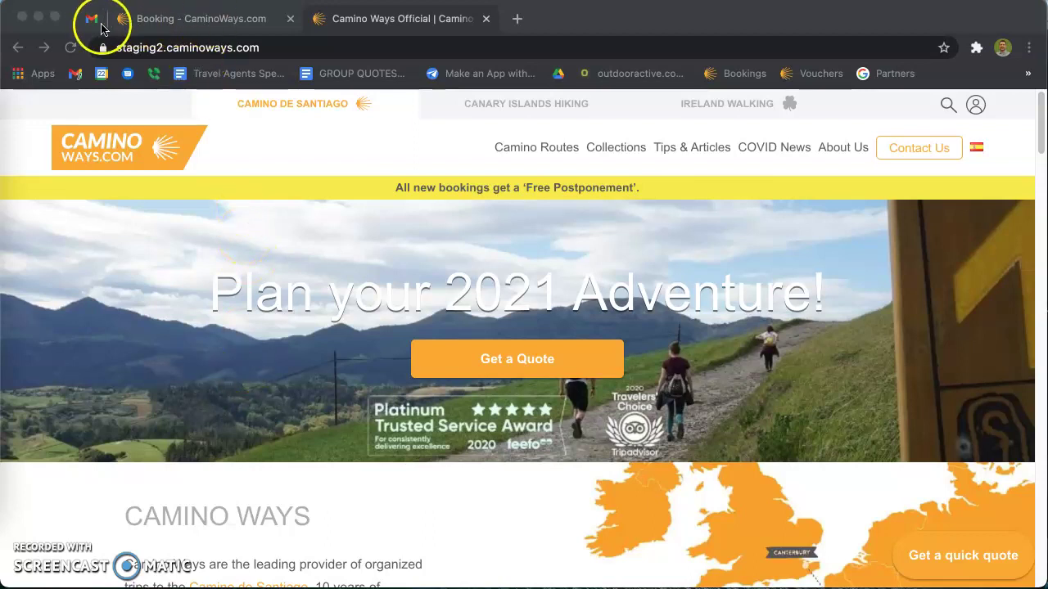
Switch from the CaminoWays home page to the Gmail inbox tab.
click(92, 21)
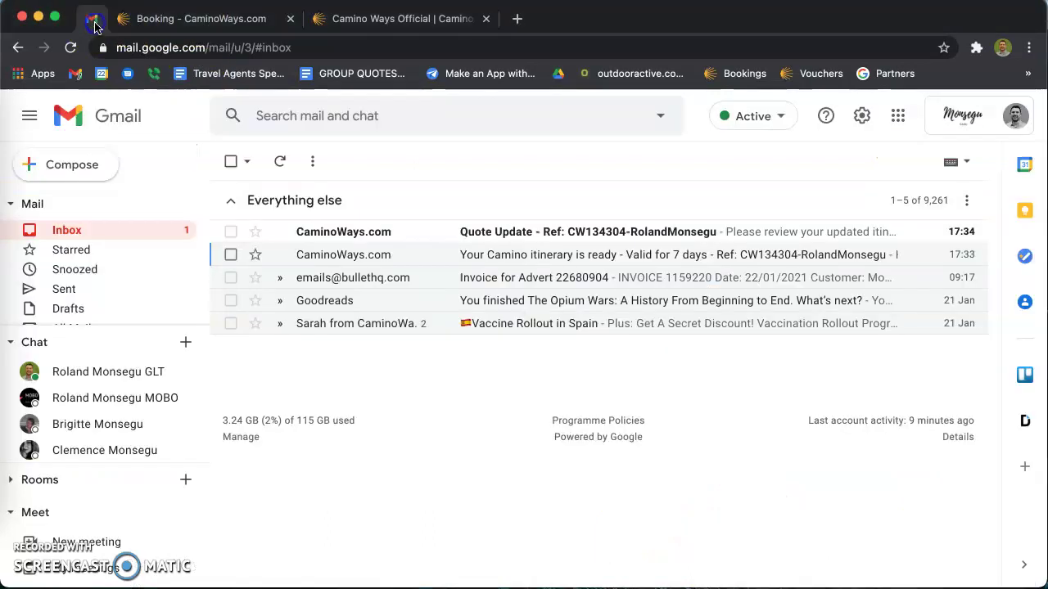
Open the CaminoWays Quote Update email and scroll to the €928 Camino Frances cycling quote.
click(529, 237)
scroll(449, 311, down, 5)
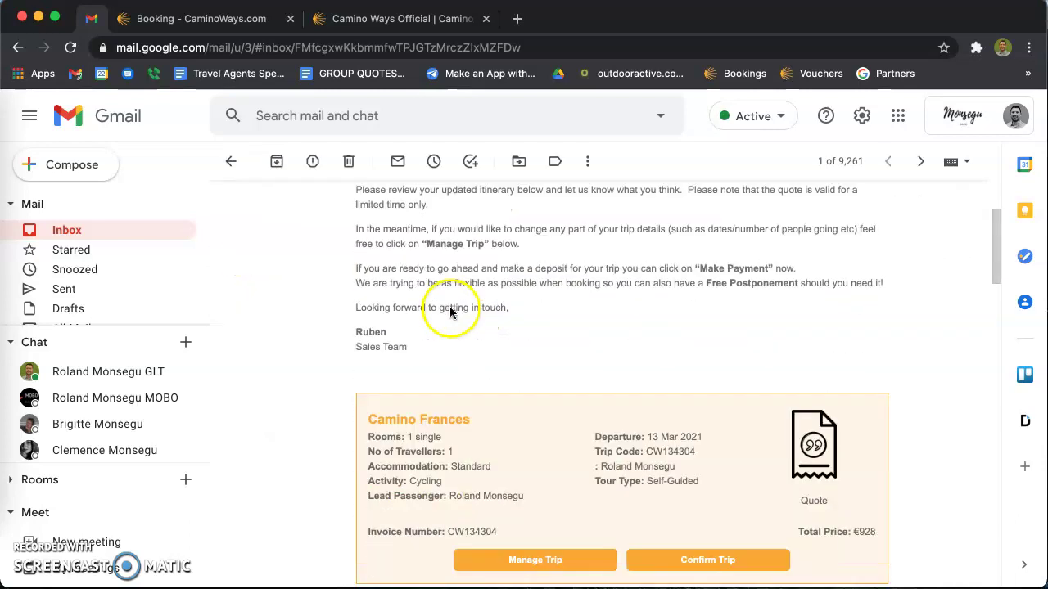
scroll(678, 315, down, 1)
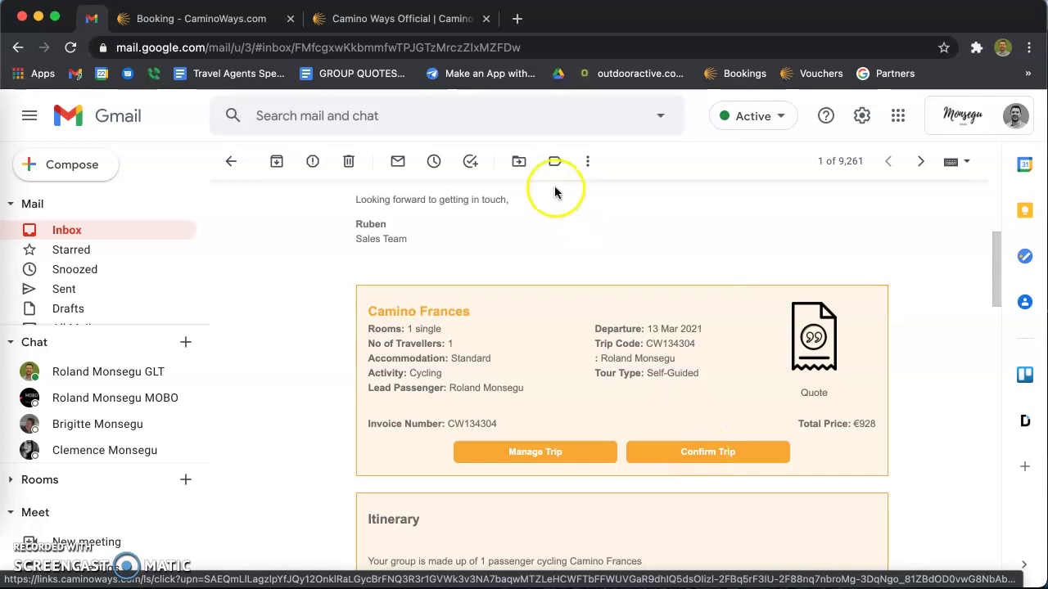
Return to the Booking tab and bring up the payment form for the €1620.00 Camino Frances trip.
click(238, 22)
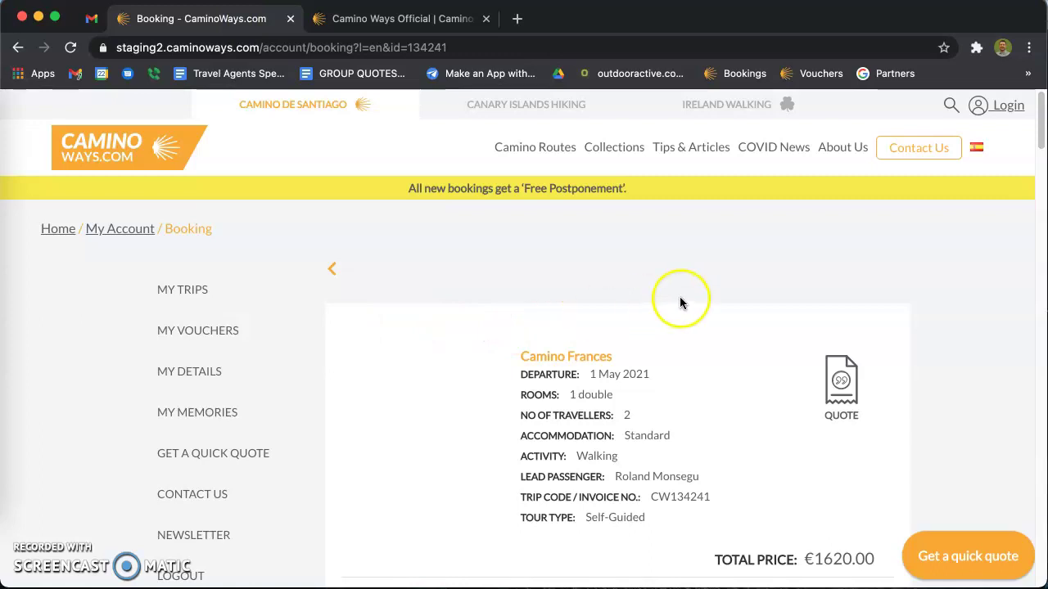
scroll(495, 286, down, 3)
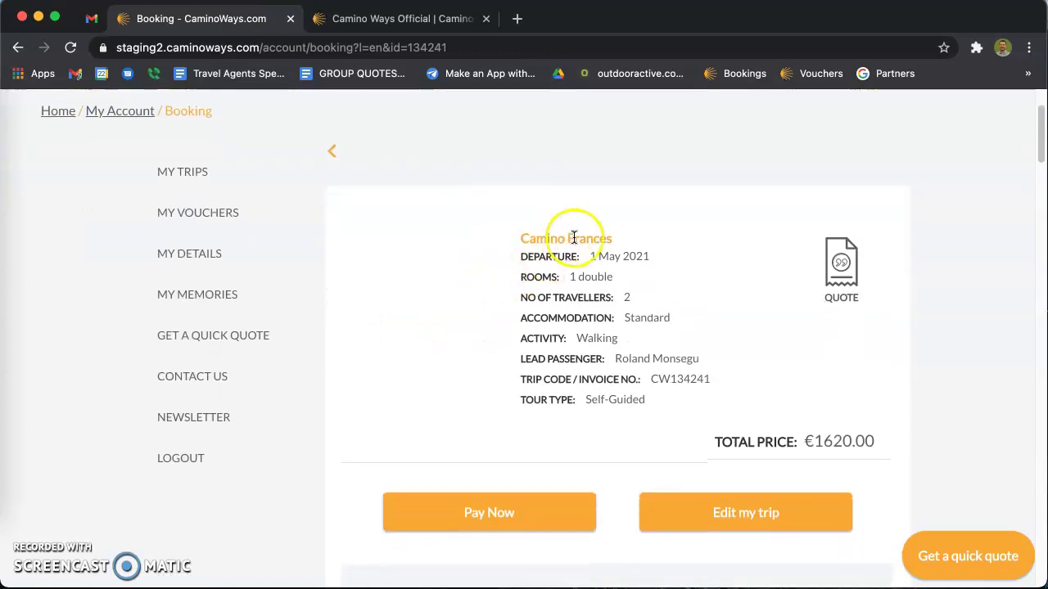
scroll(670, 227, down, 2)
scroll(670, 226, down, 4)
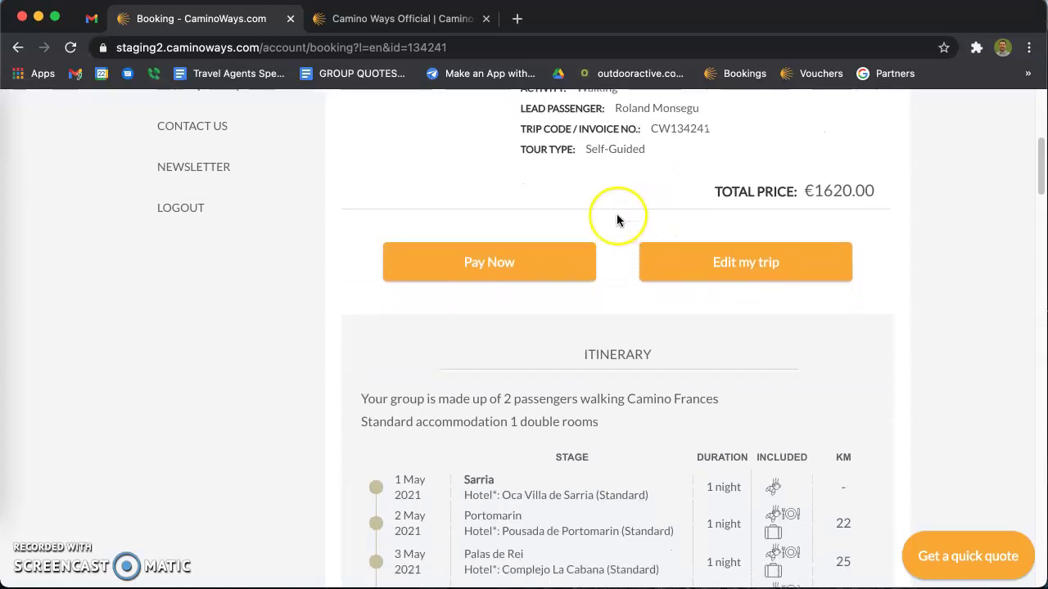
click(486, 268)
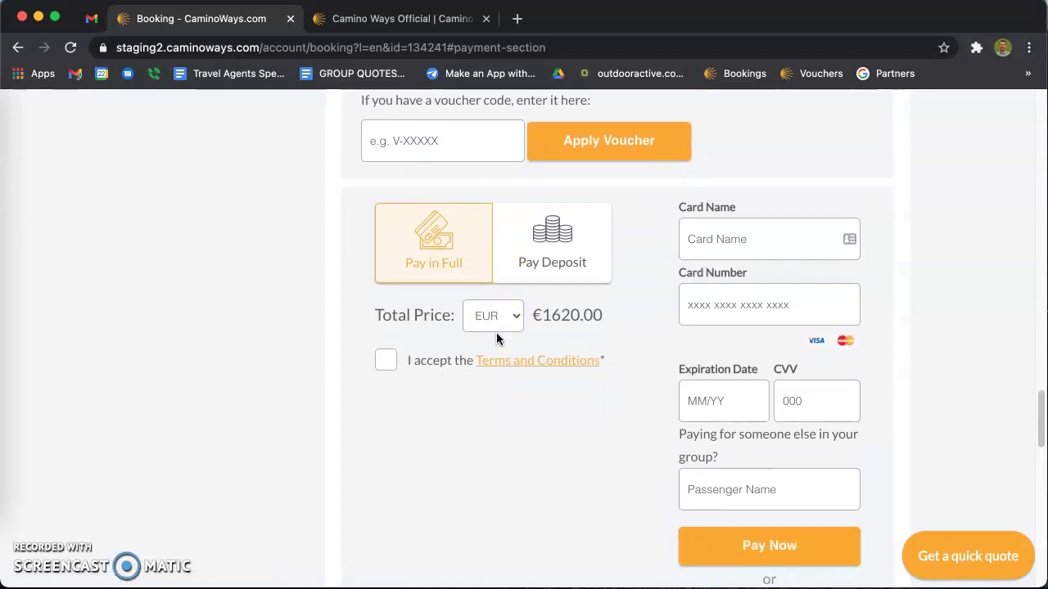
Choose Pay Deposit for the 20% minimum of 324.00, keeping the currency as EUR.
click(452, 176)
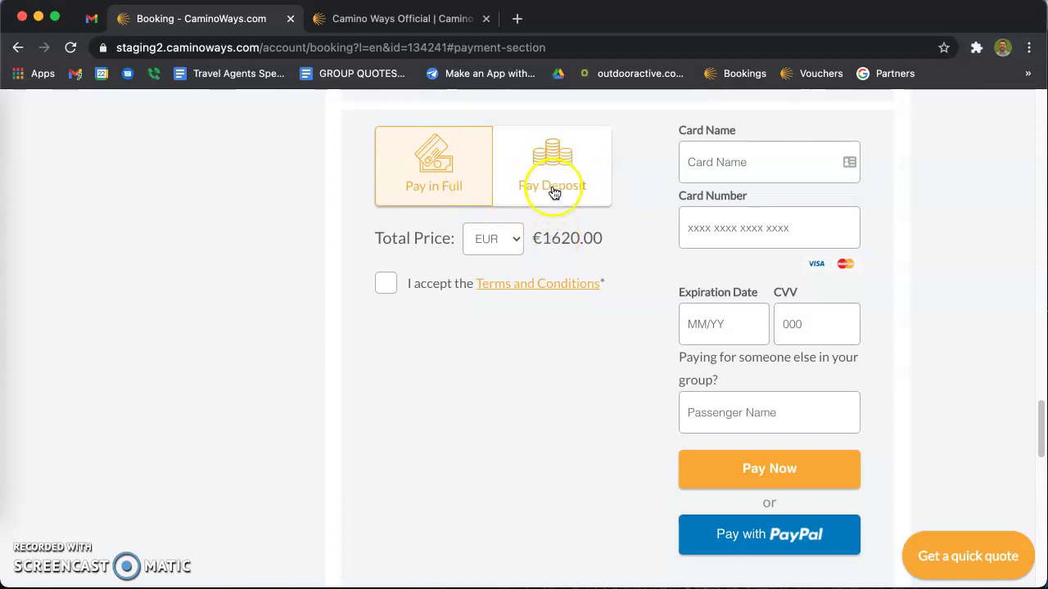
click(554, 171)
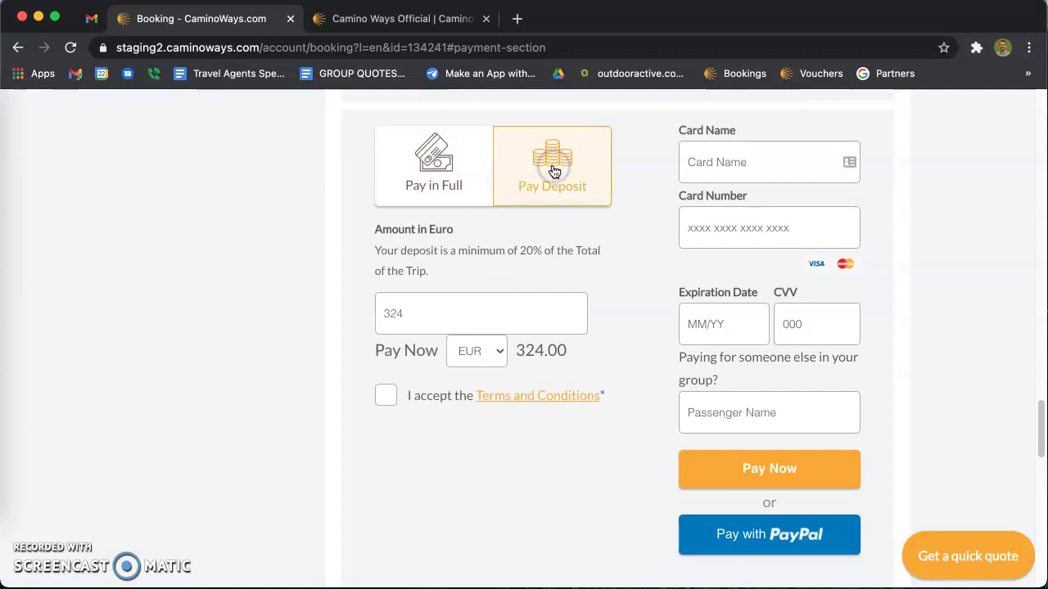
drag(516, 252, 545, 253)
scroll(397, 240, down, 2)
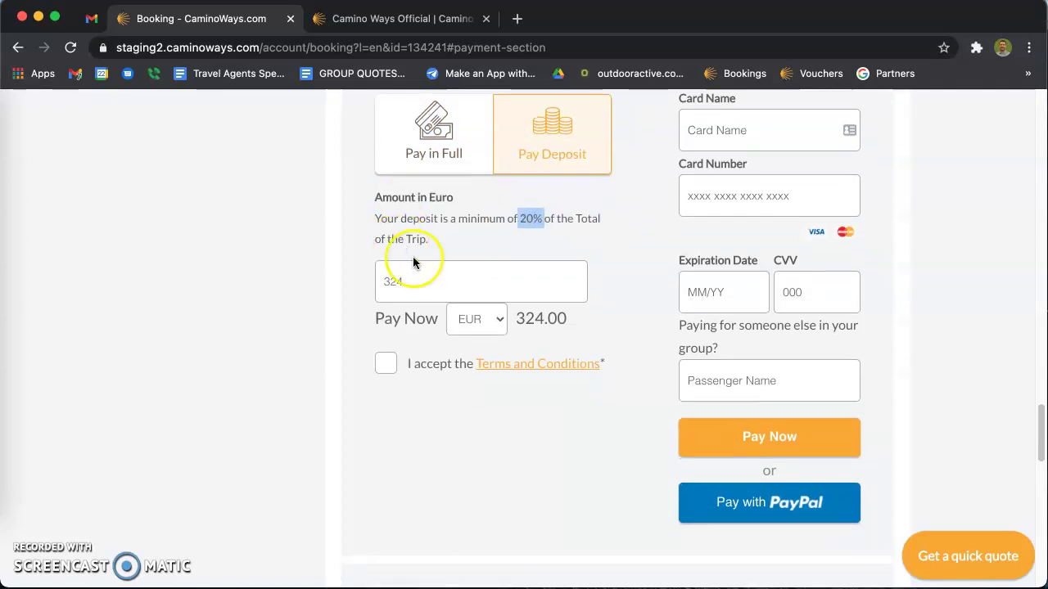
click(473, 321)
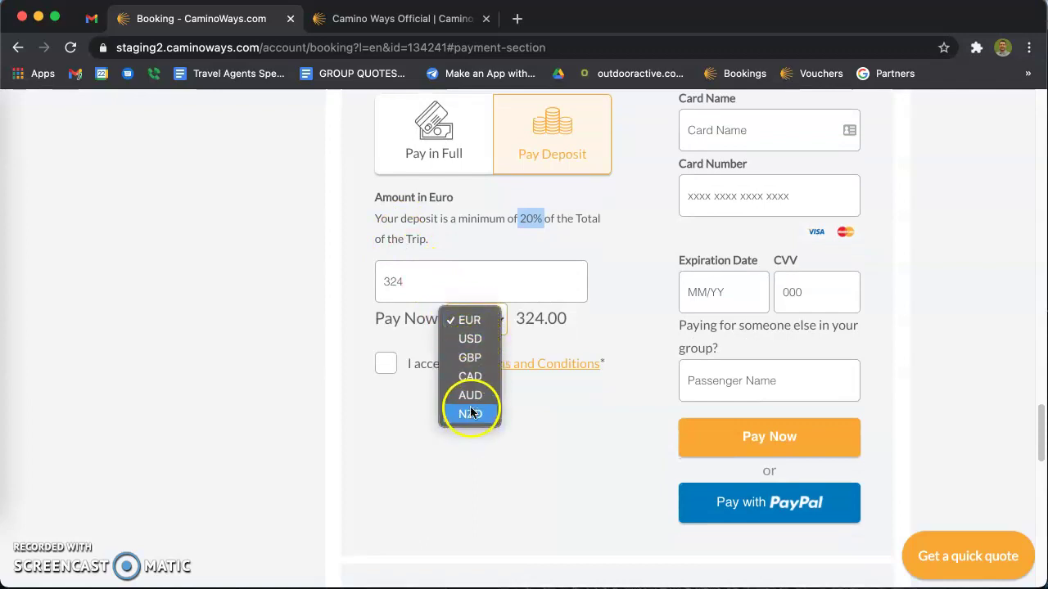
click(603, 314)
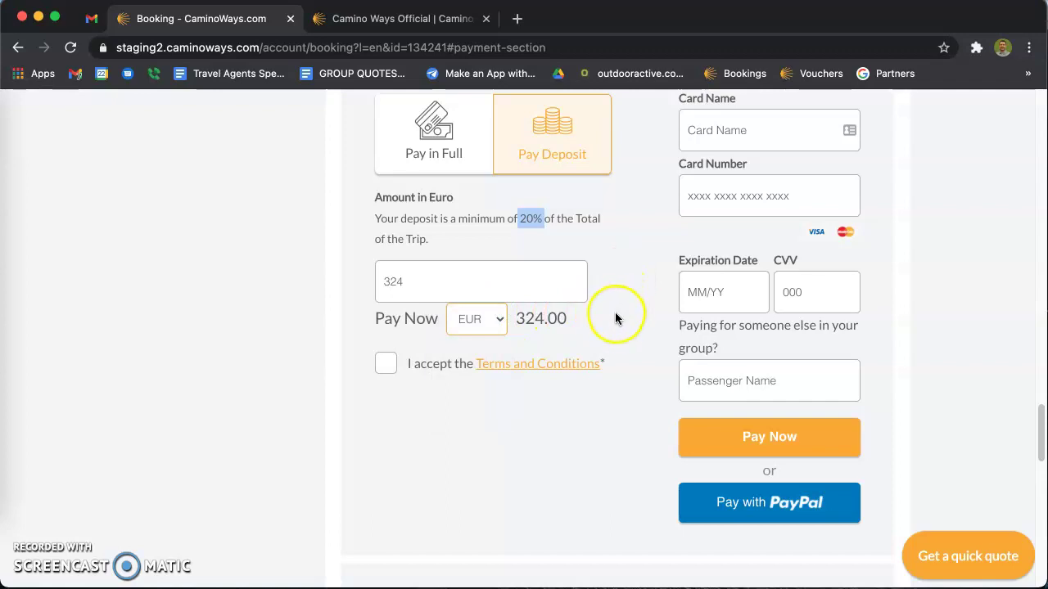
scroll(622, 286, up, 2)
Autofill the saved card, retype the cardholder name, and enter the card's security code.
click(723, 216)
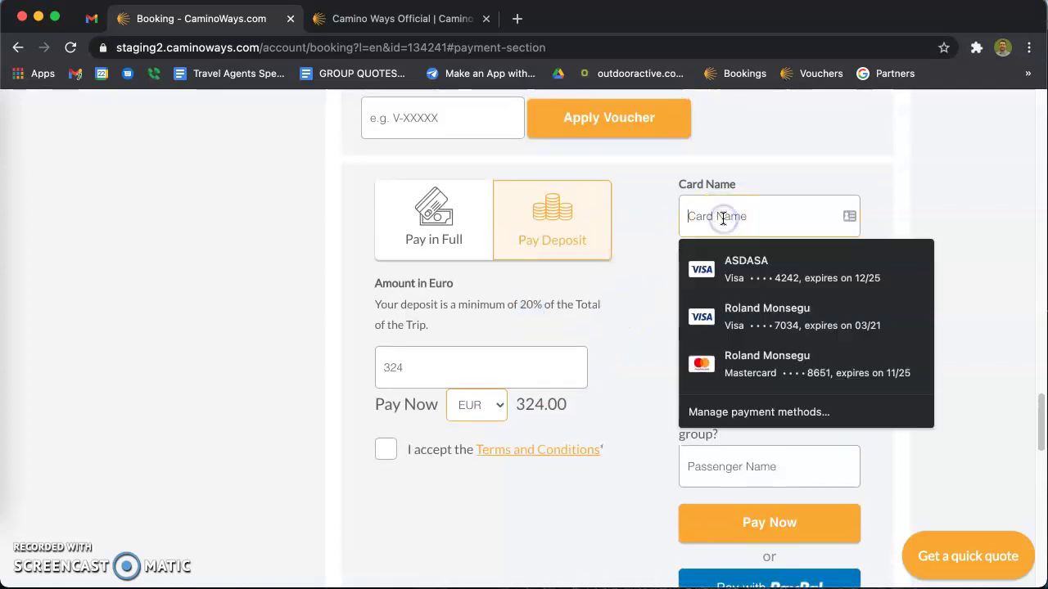
click(731, 267)
double_click(691, 217)
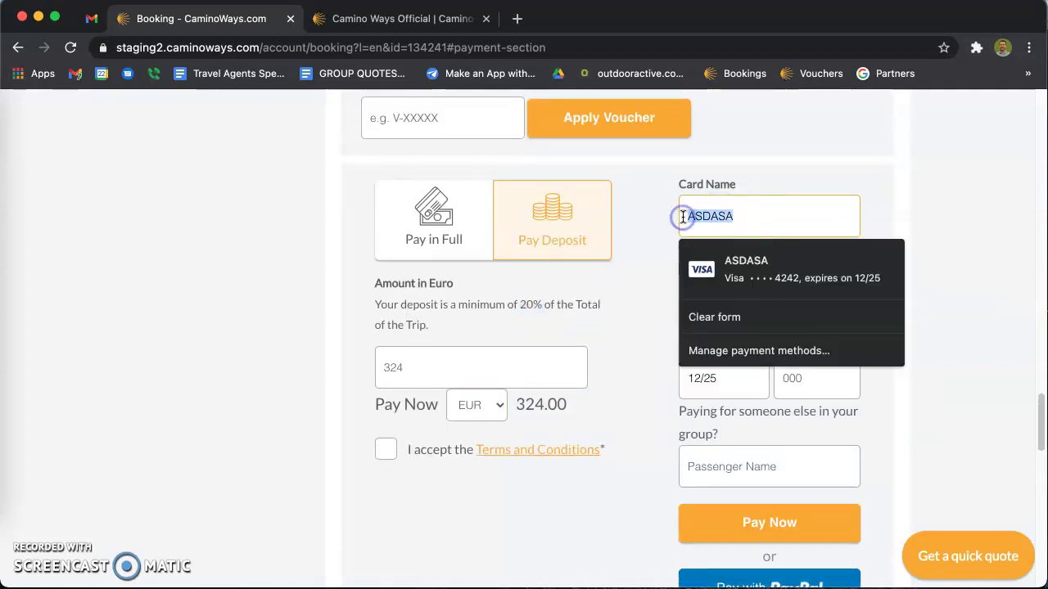
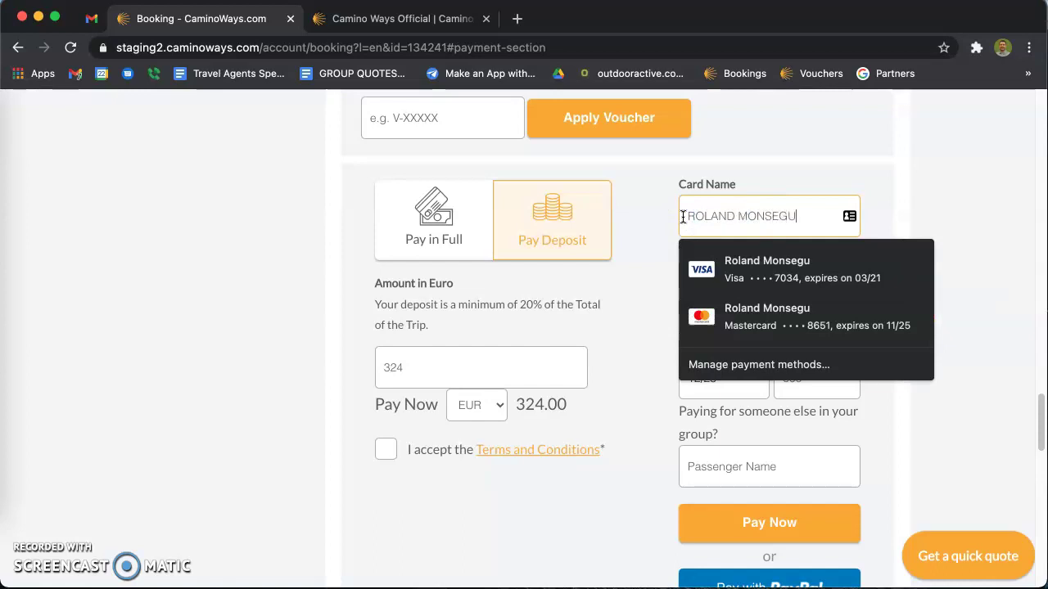
click(889, 199)
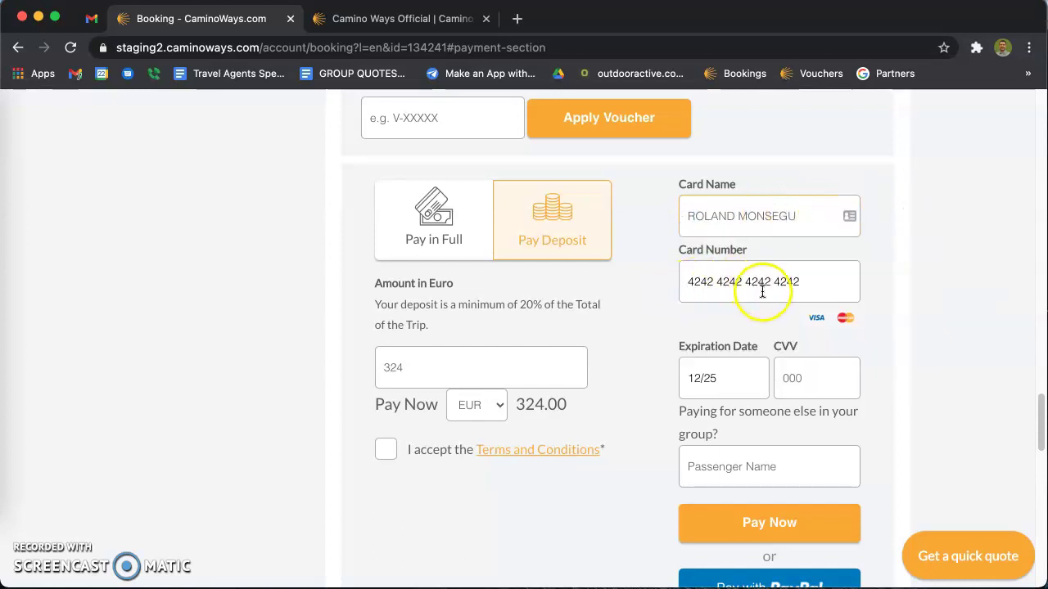
click(806, 379)
text(1)
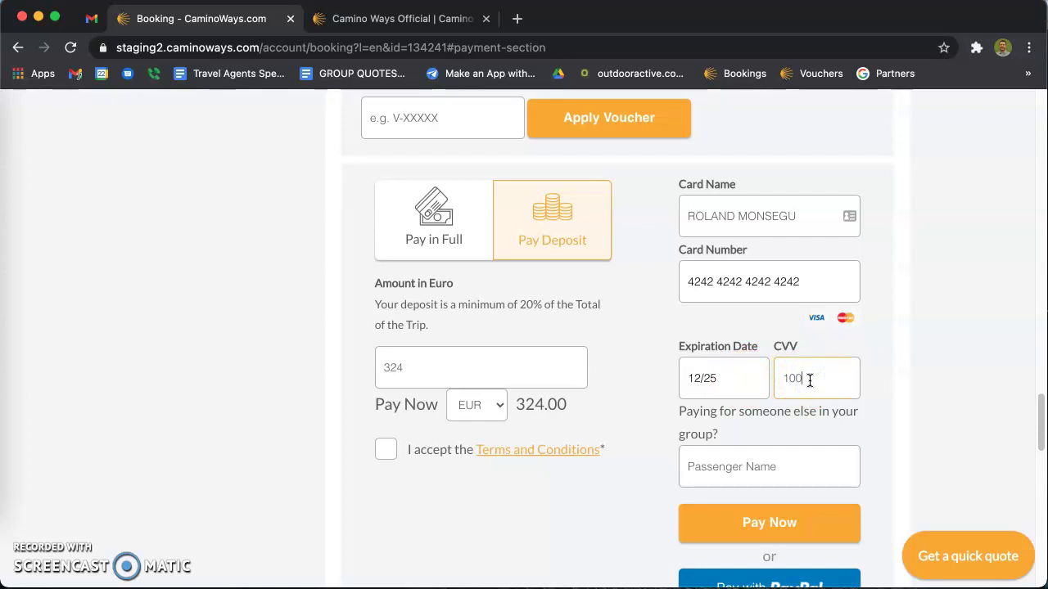
text(00)
click(922, 353)
scroll(892, 352, down, 3)
scroll(890, 360, up, 3)
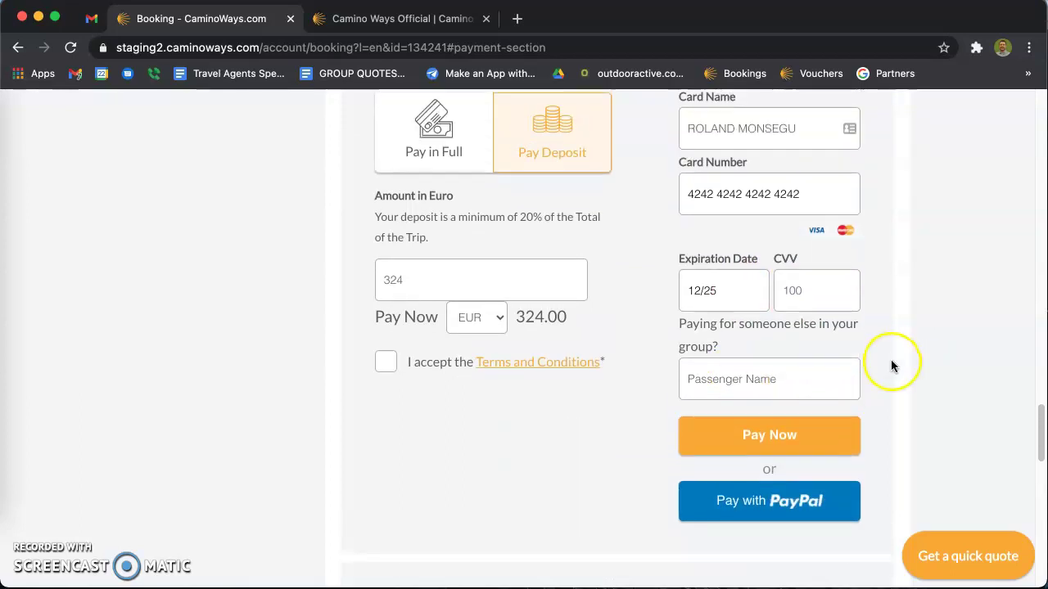
Clear the extra passenger name, accept the Terms and Conditions, and submit the €324 deposit payment.
click(745, 447)
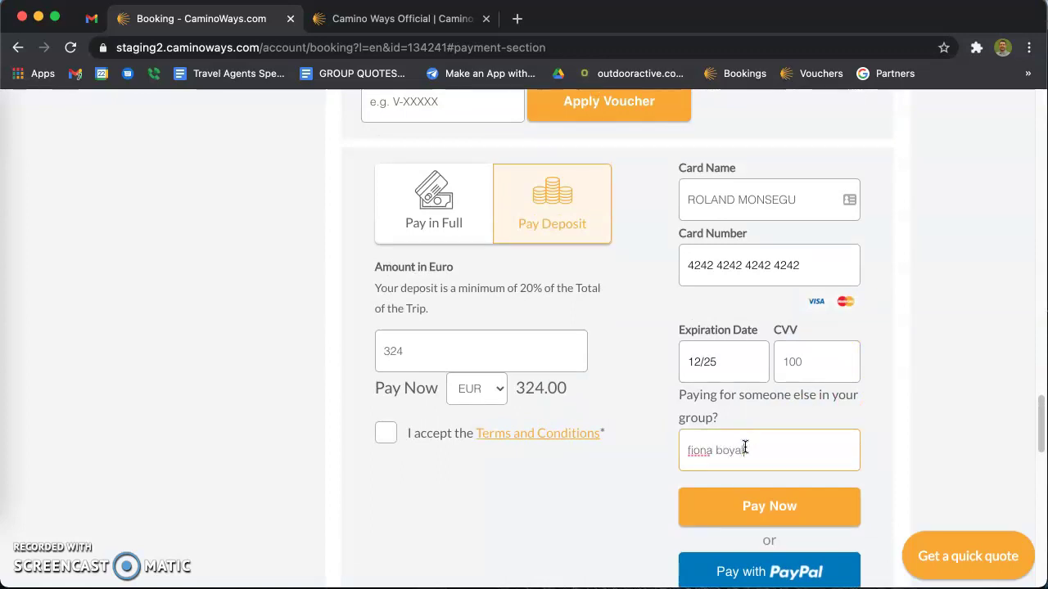
scroll(889, 420, down, 2)
drag(756, 384, 675, 386)
key(BackSpace)
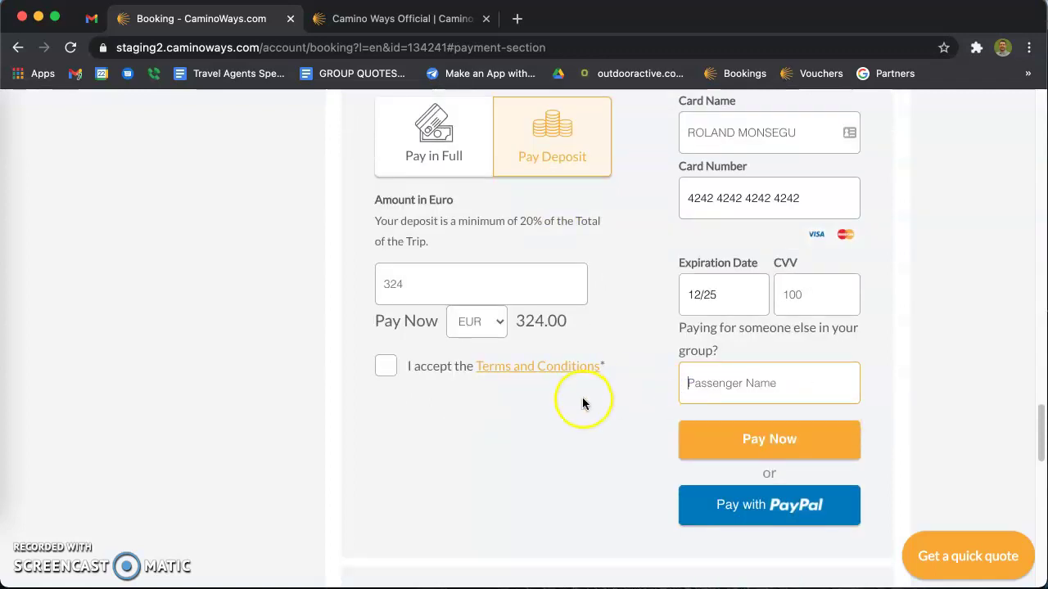
click(385, 373)
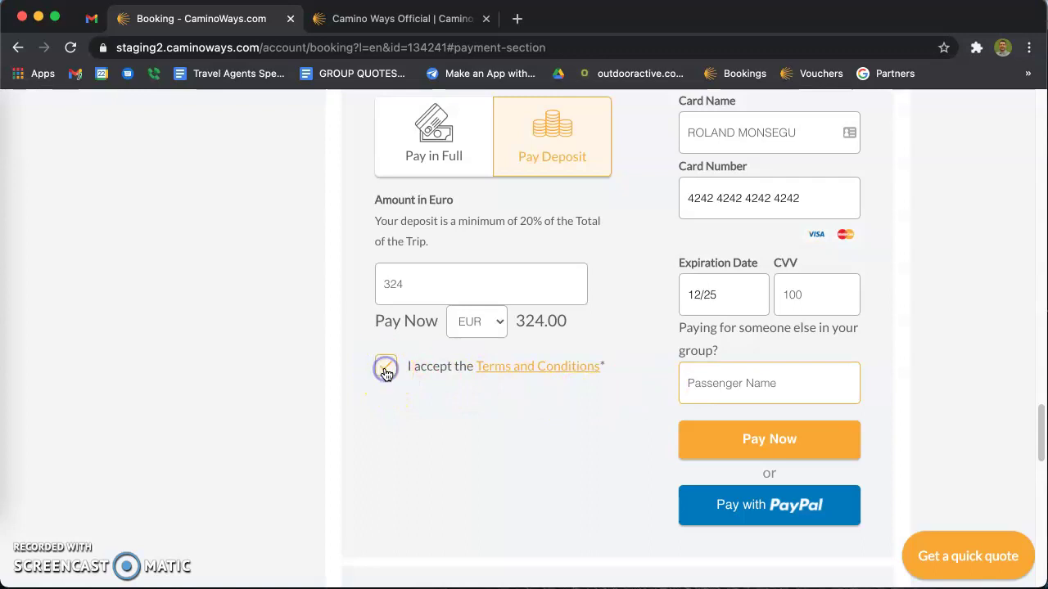
click(716, 444)
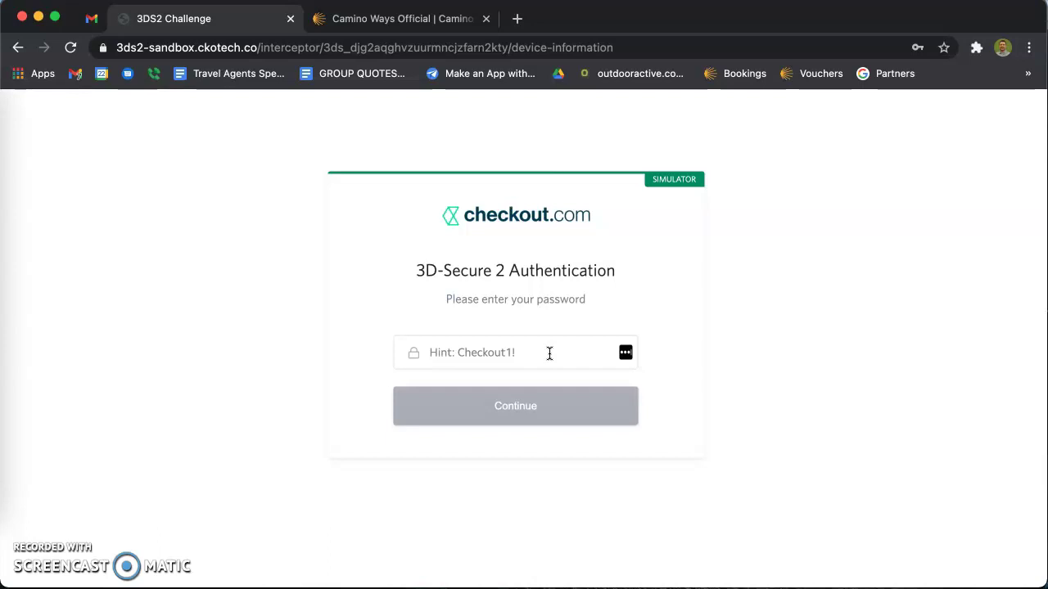
Fill in the saved test password to pass the 3-D Secure check and reach the CaminoWays Thank you page.
click(530, 352)
click(498, 351)
click(456, 352)
click(522, 353)
click(522, 354)
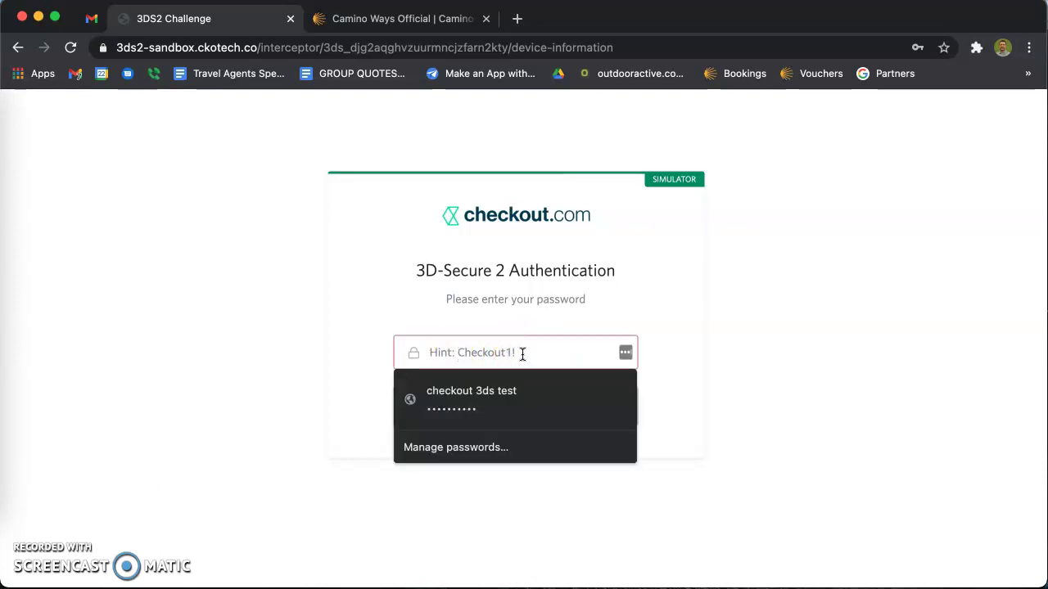
click(490, 393)
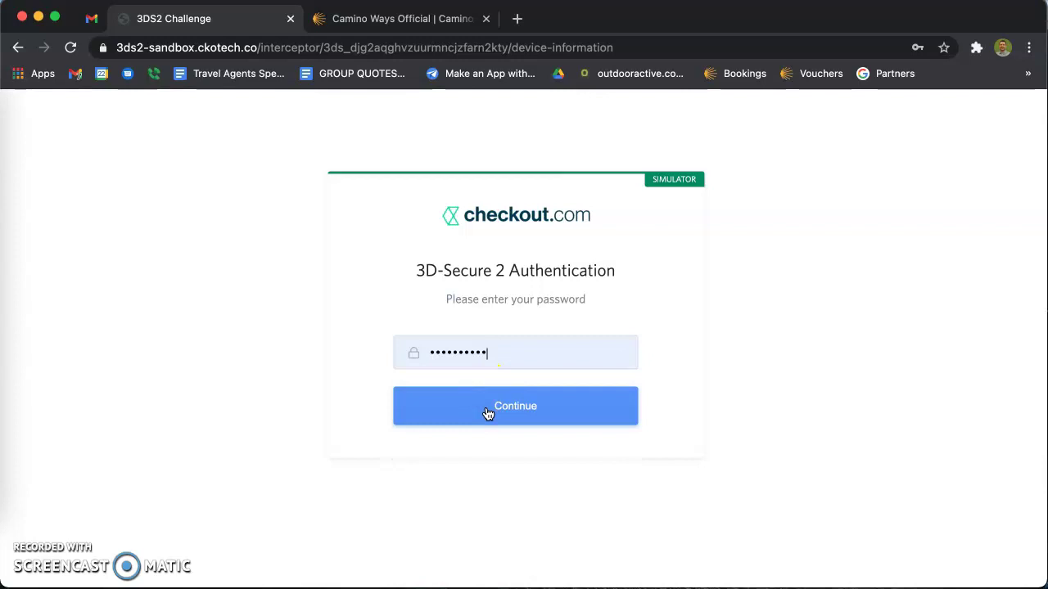
click(487, 413)
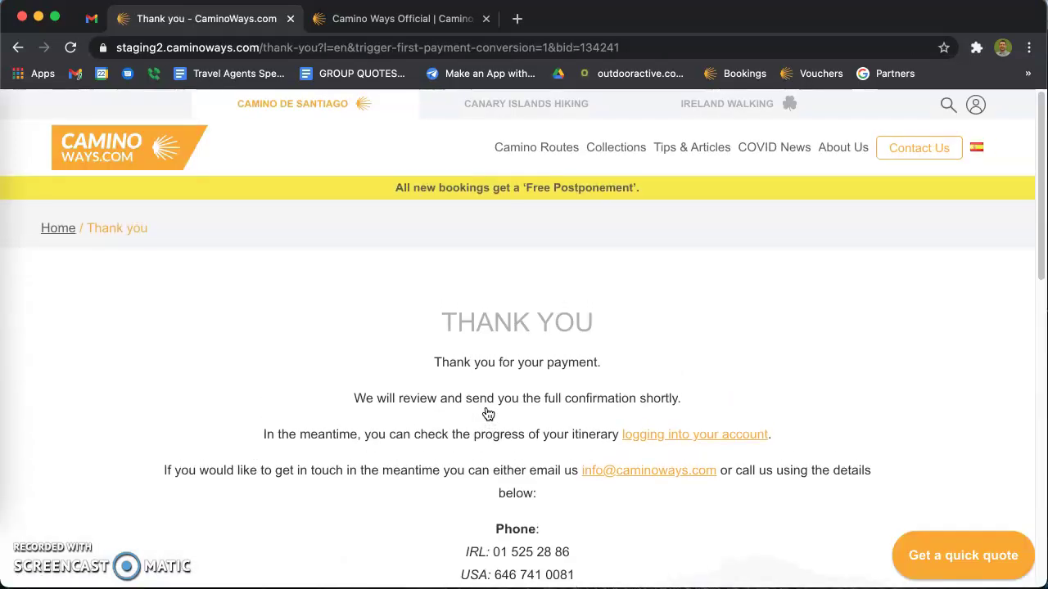
scroll(487, 415, down, 5)
scroll(484, 398, up, 3)
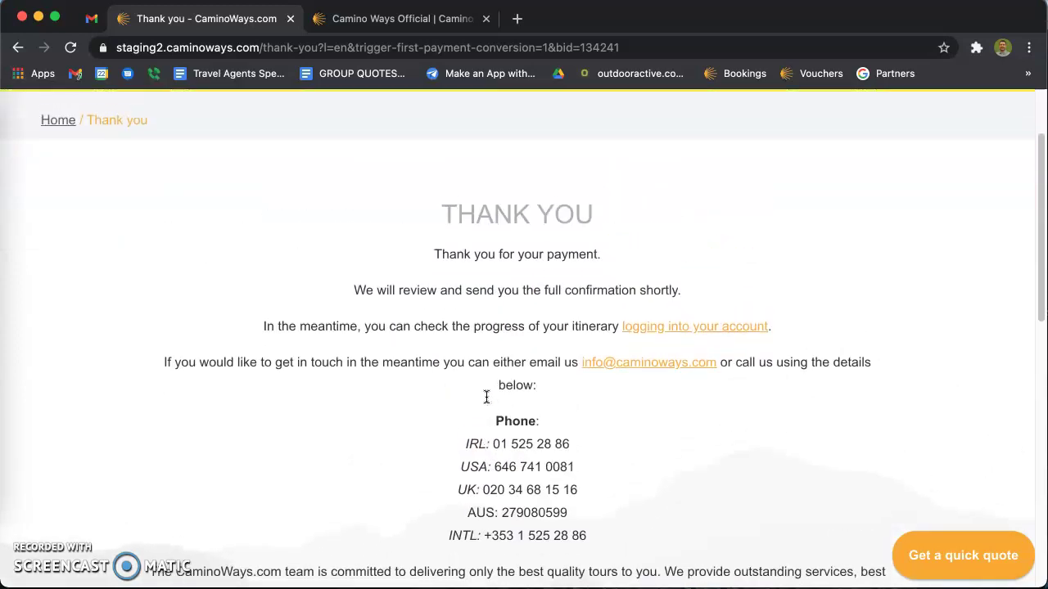
click(88, 18)
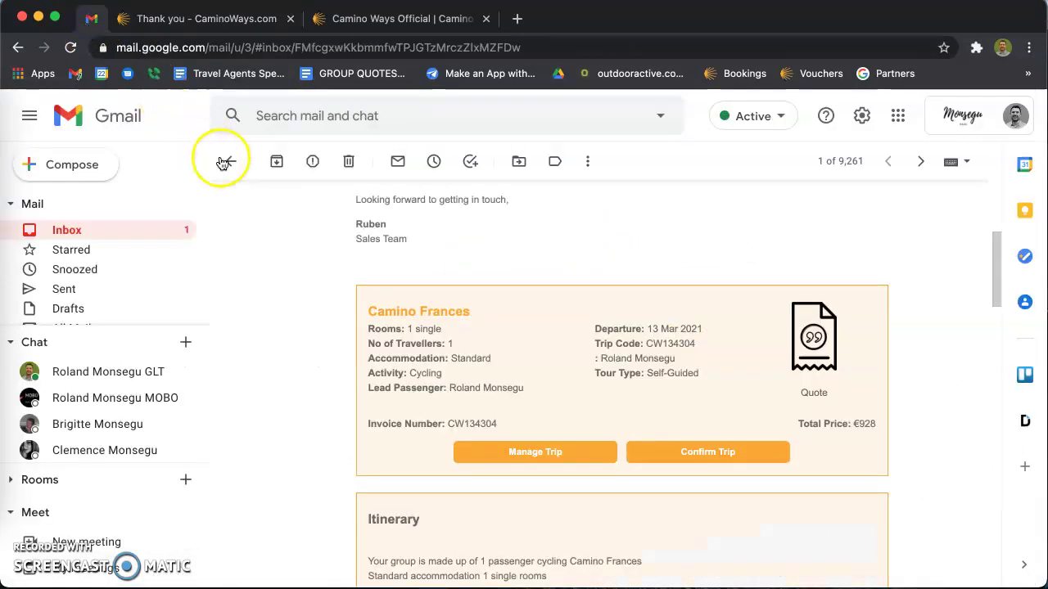
Open the Payment Update email and check €324.00 received and €1296.00 still outstanding.
click(227, 161)
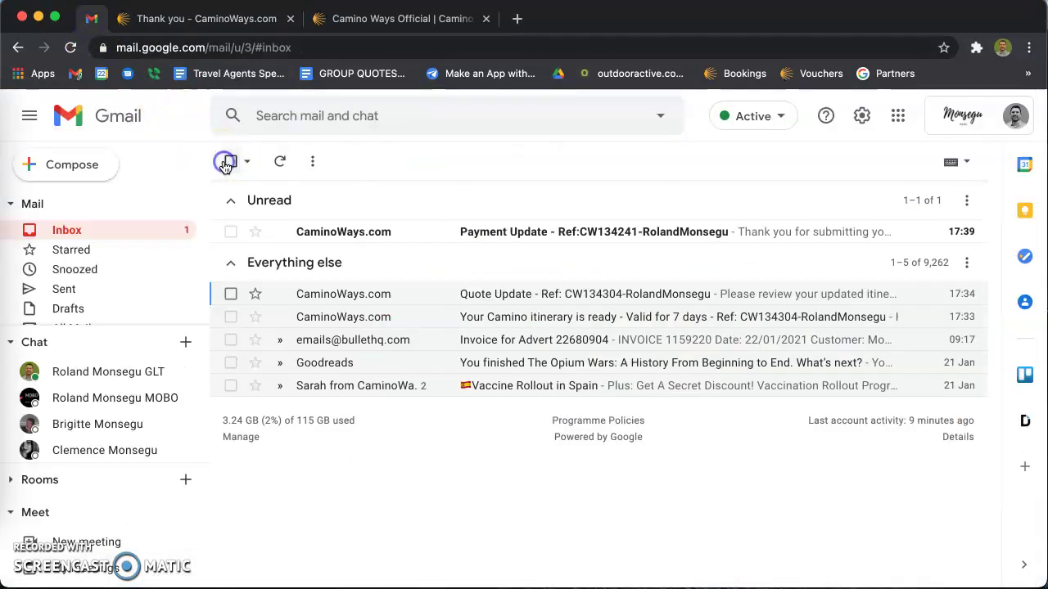
click(521, 229)
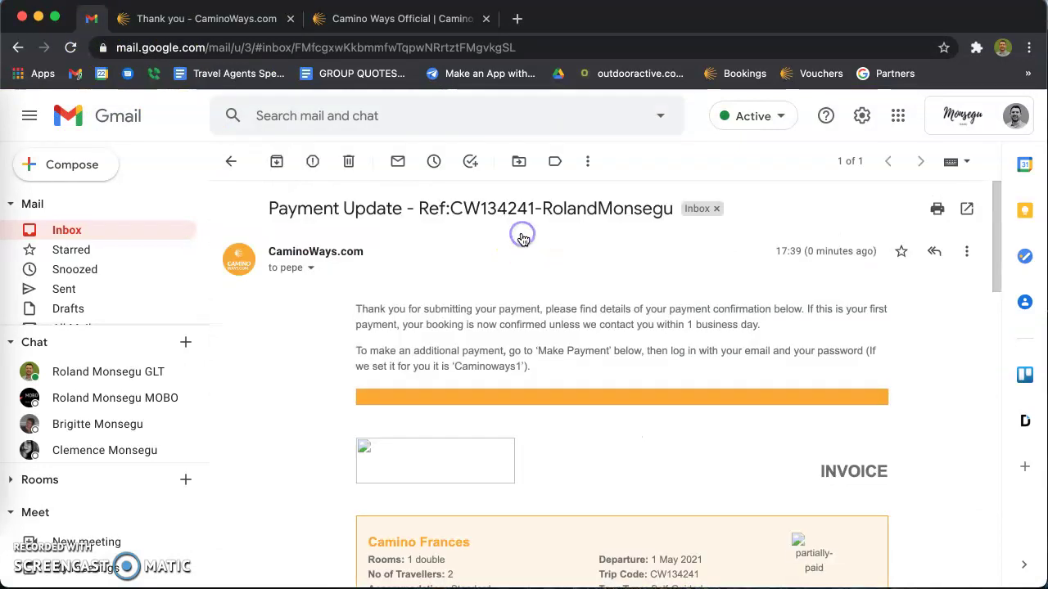
scroll(420, 283, down, 1)
drag(385, 265, 540, 265)
scroll(571, 325, down, 10)
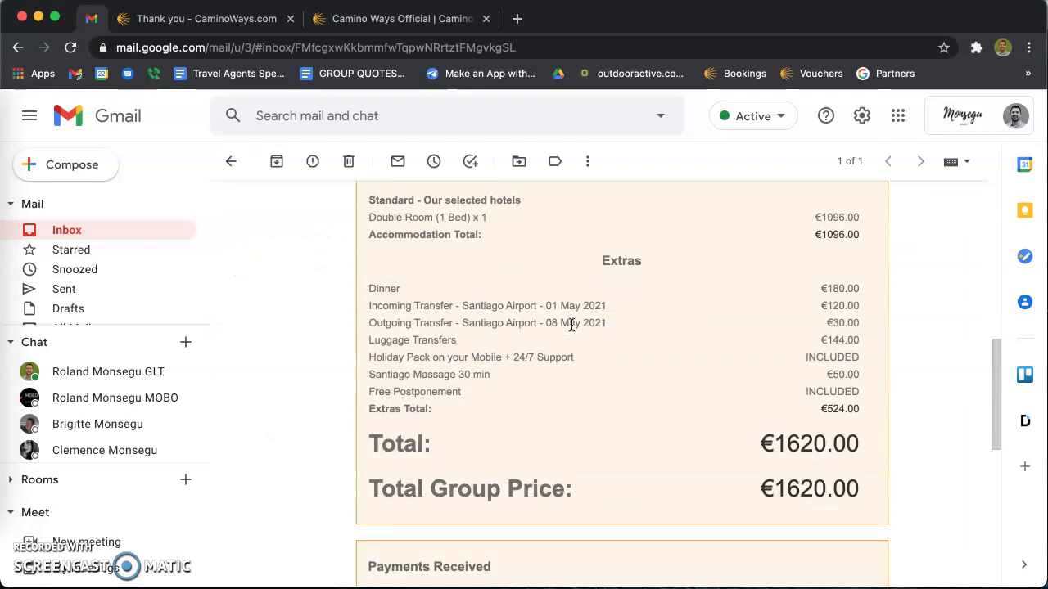
scroll(572, 324, down, 1)
drag(829, 346, 802, 346)
click(824, 412)
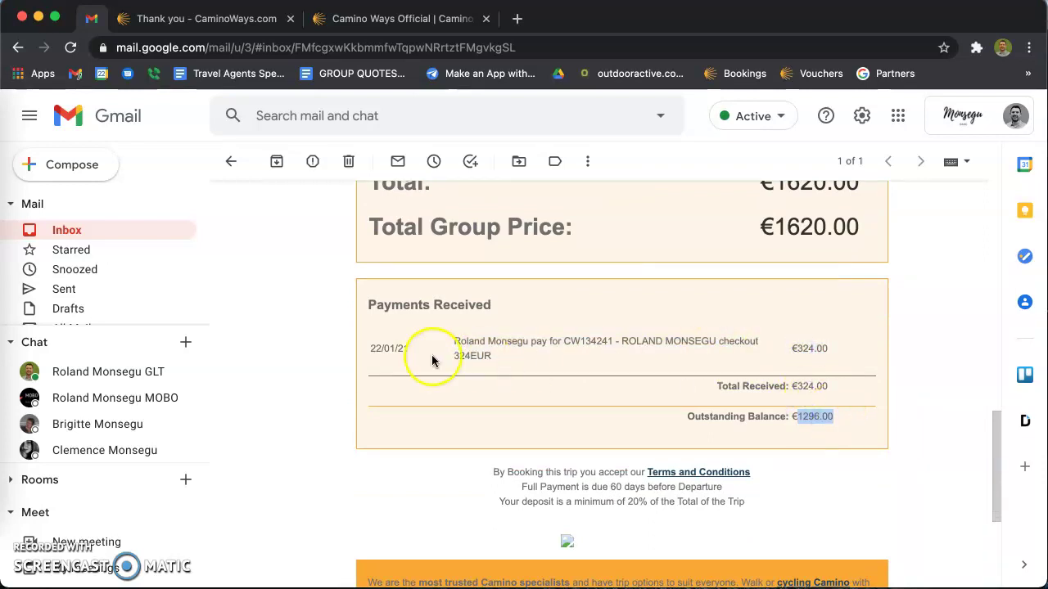
scroll(433, 360, up, 10)
click(228, 161)
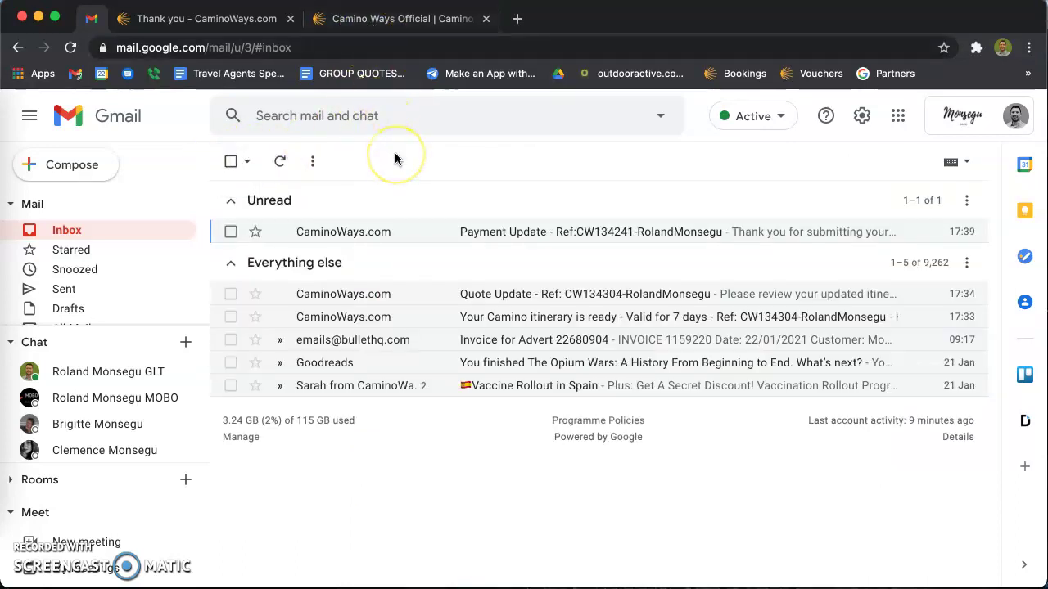
click(366, 29)
Open My Trips and go to the partially paid €1620.00 Camino Frances booking's details.
click(136, 146)
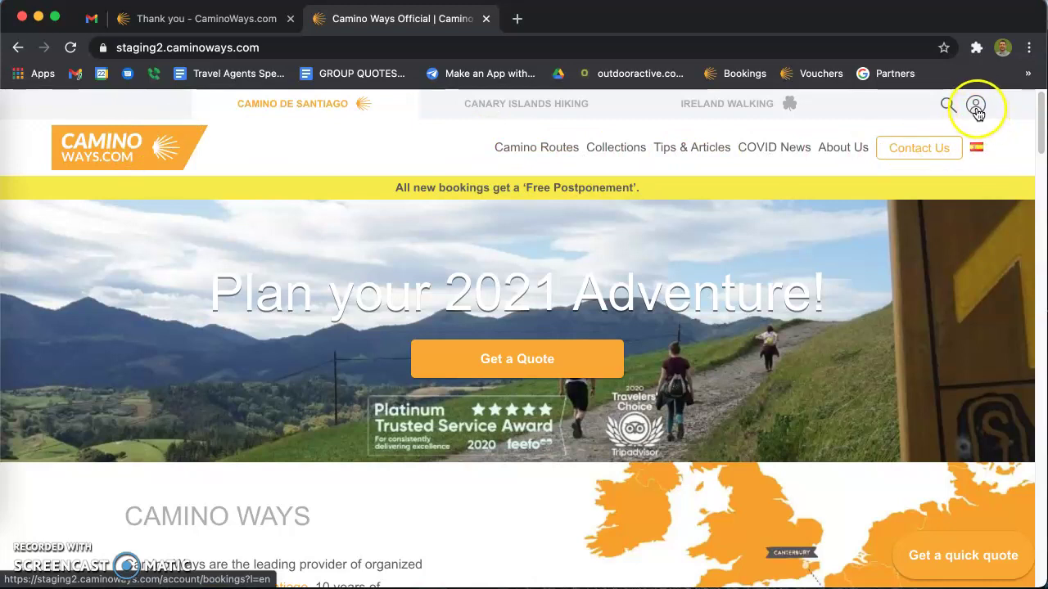
click(976, 109)
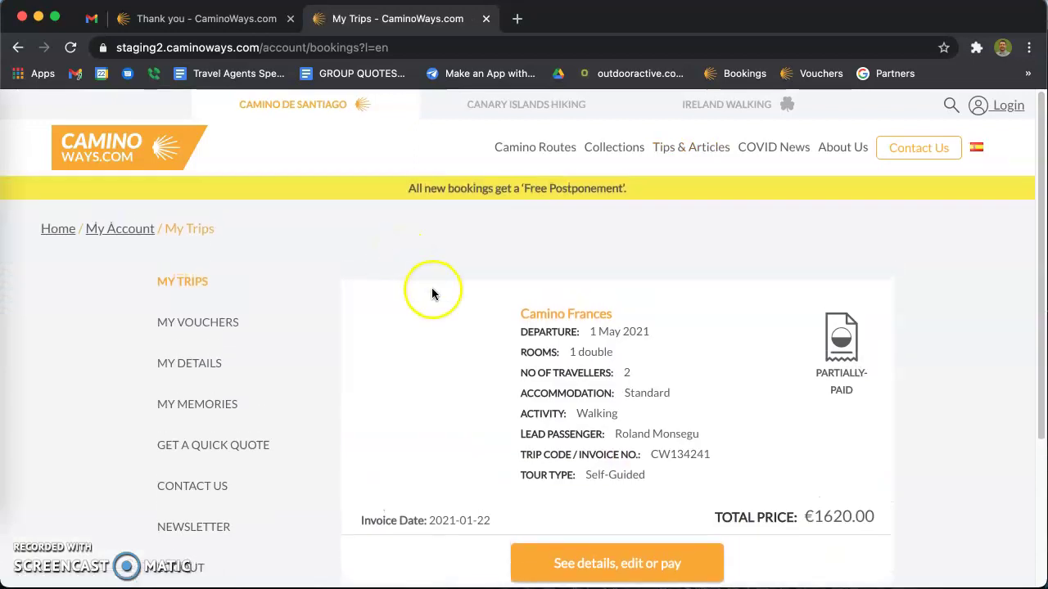
scroll(554, 354, down, 3)
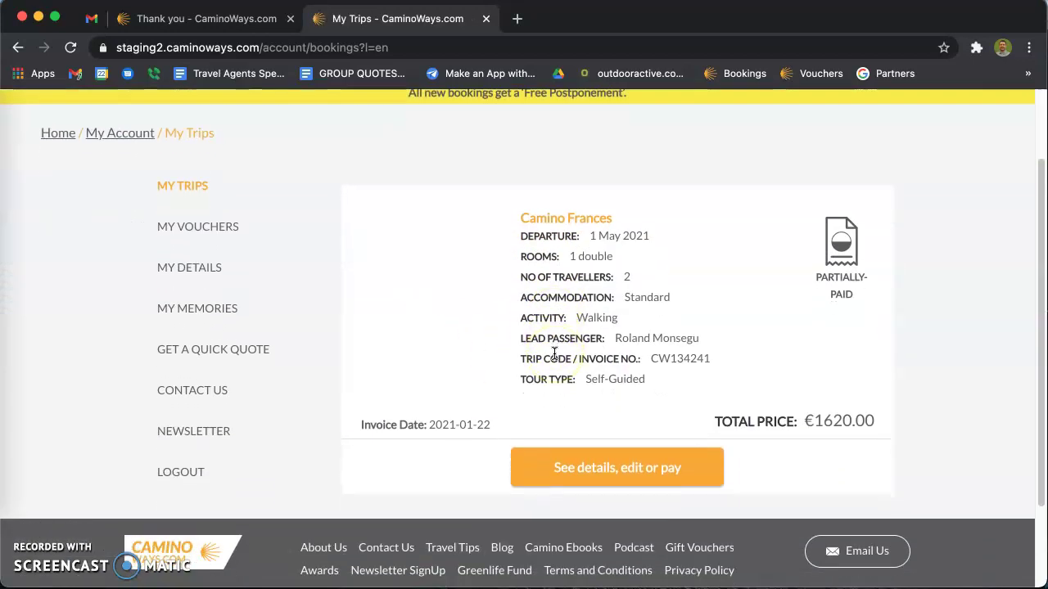
scroll(545, 303, up, 1)
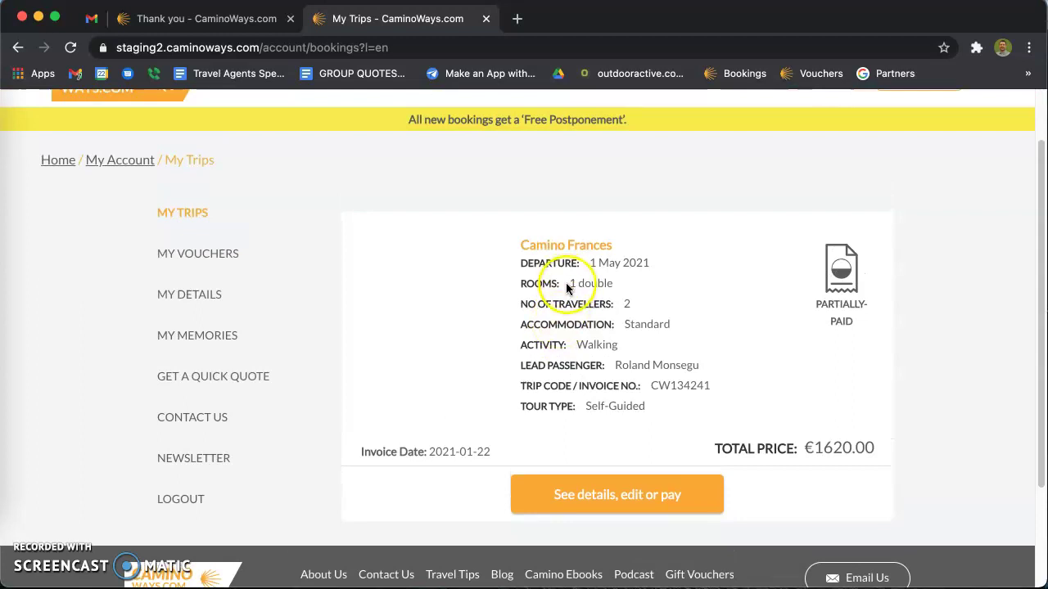
click(599, 502)
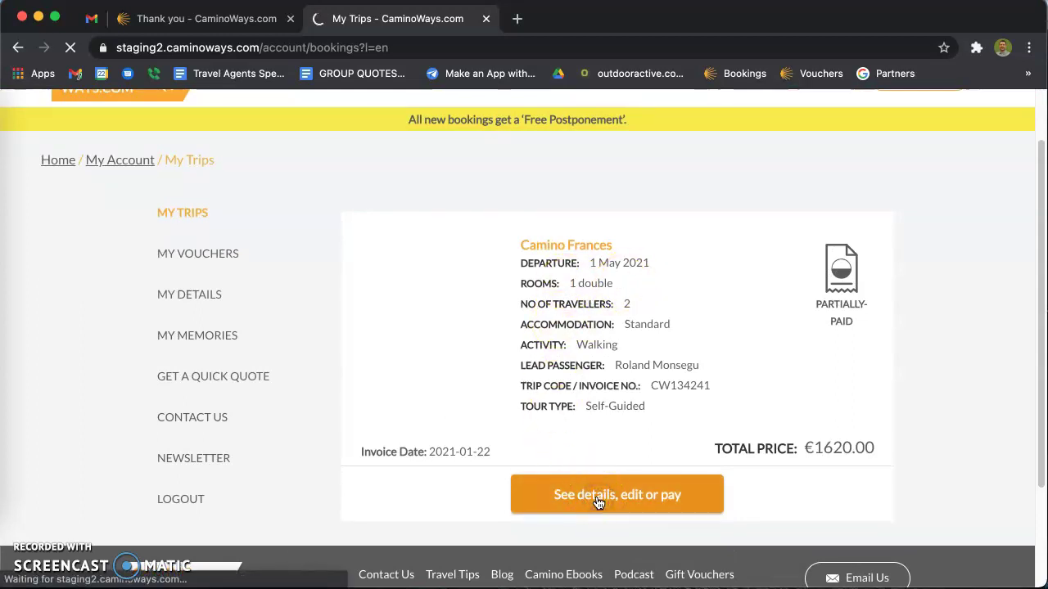
Confirm PARTIALLY-PAID status and €324.00 received, then reach the payment form with Pay in Full at €1296.00.
scroll(531, 379, down, 5)
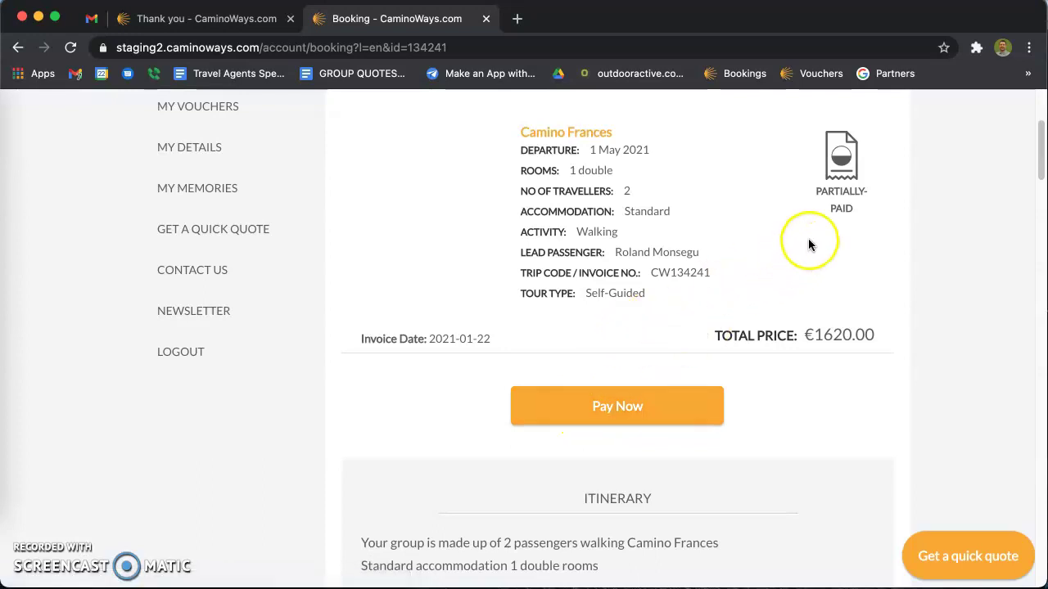
drag(856, 212, 828, 202)
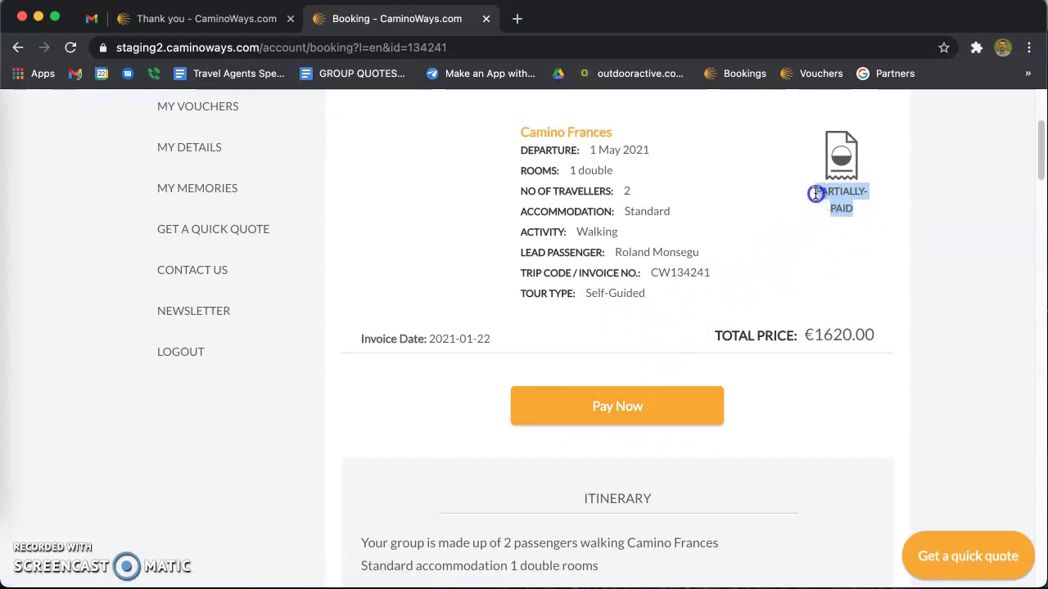
scroll(760, 275, down, 15)
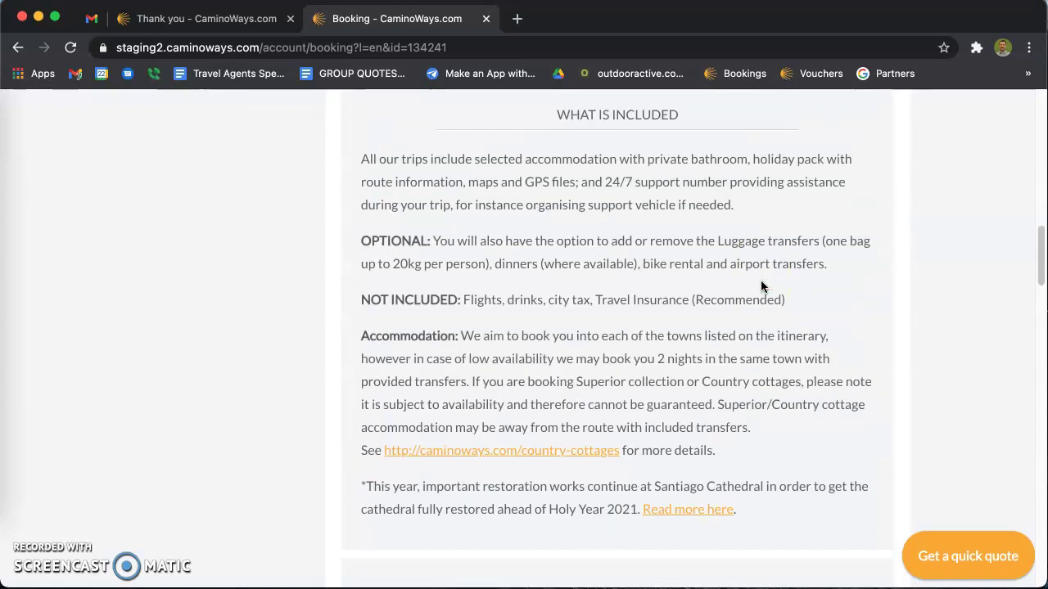
scroll(761, 285, down, 7)
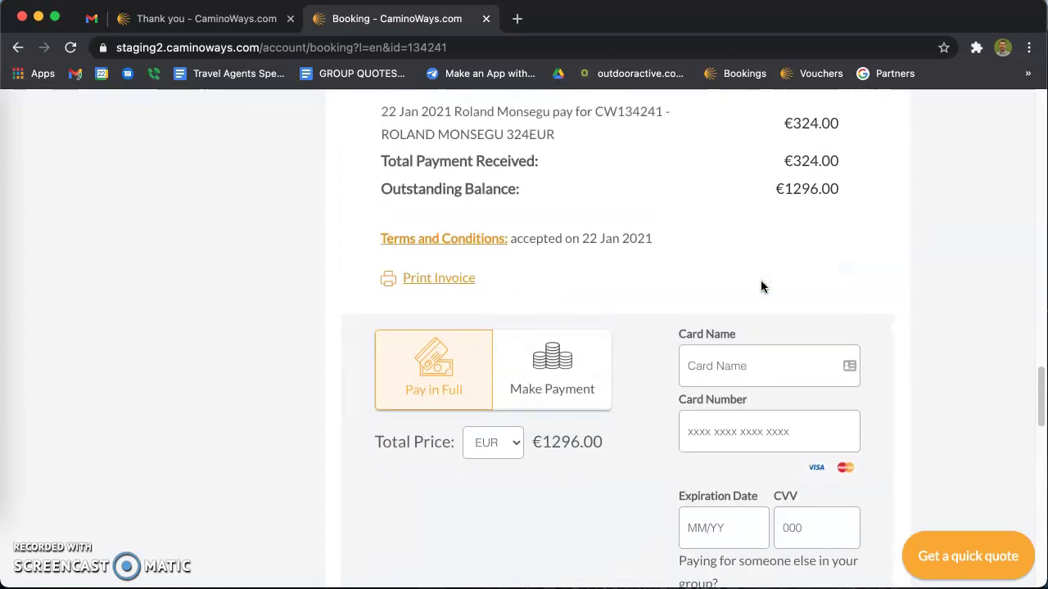
drag(833, 271, 791, 273)
scroll(623, 251, up, 10)
scroll(623, 250, down, 10)
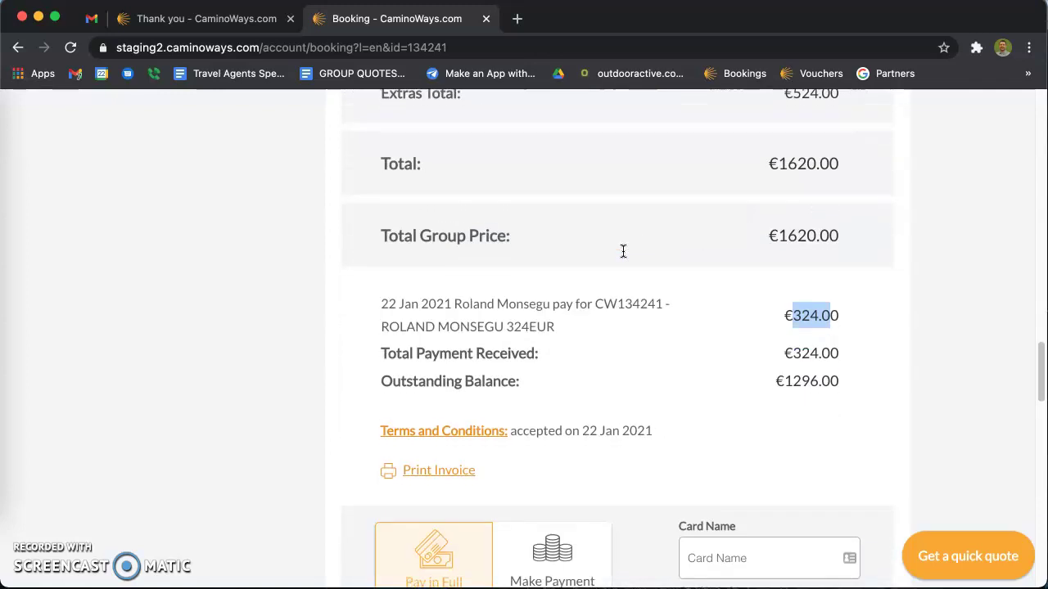
scroll(622, 251, down, 5)
click(613, 146)
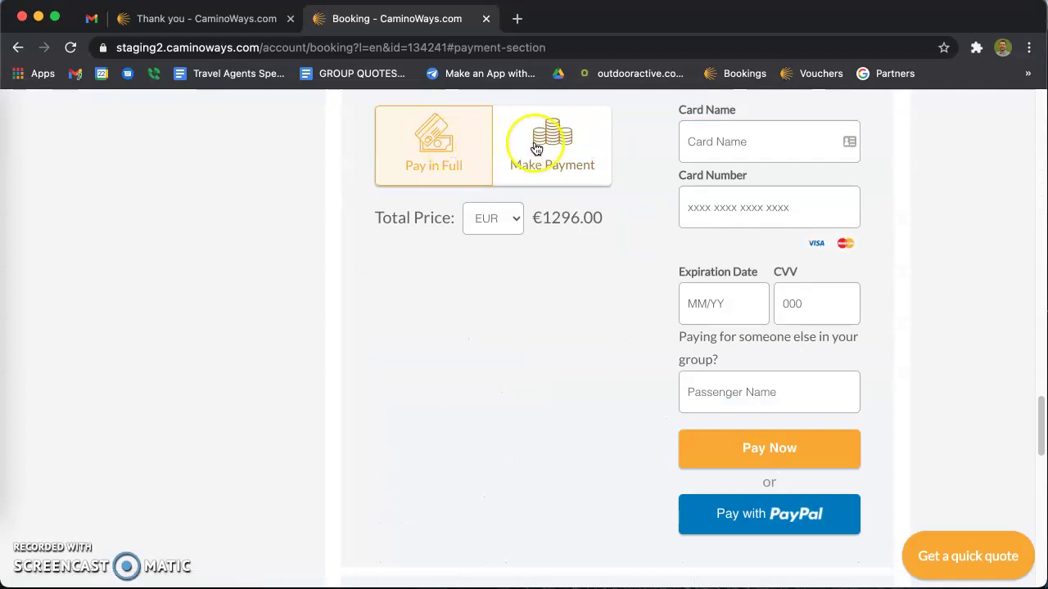
drag(532, 219, 585, 218)
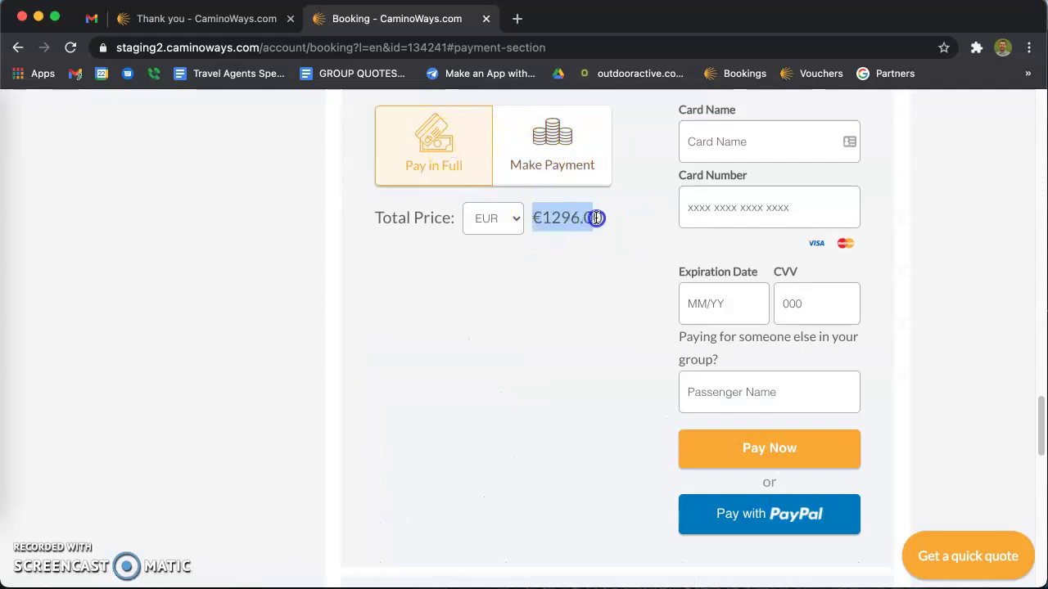
Switch the balance currency to USD, showing a total of 1592.41.
click(483, 219)
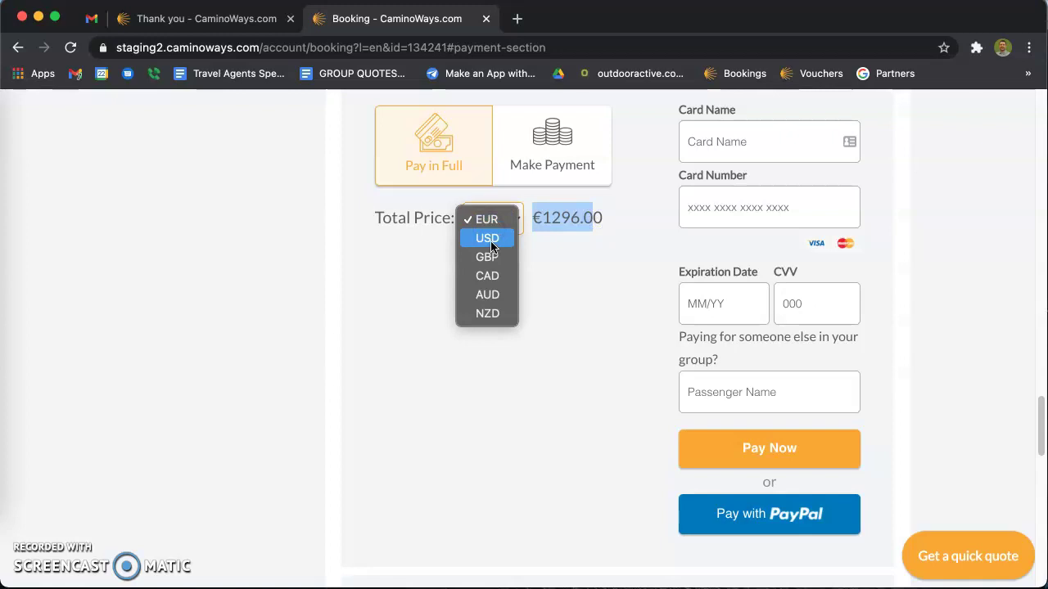
click(489, 238)
drag(523, 237, 551, 221)
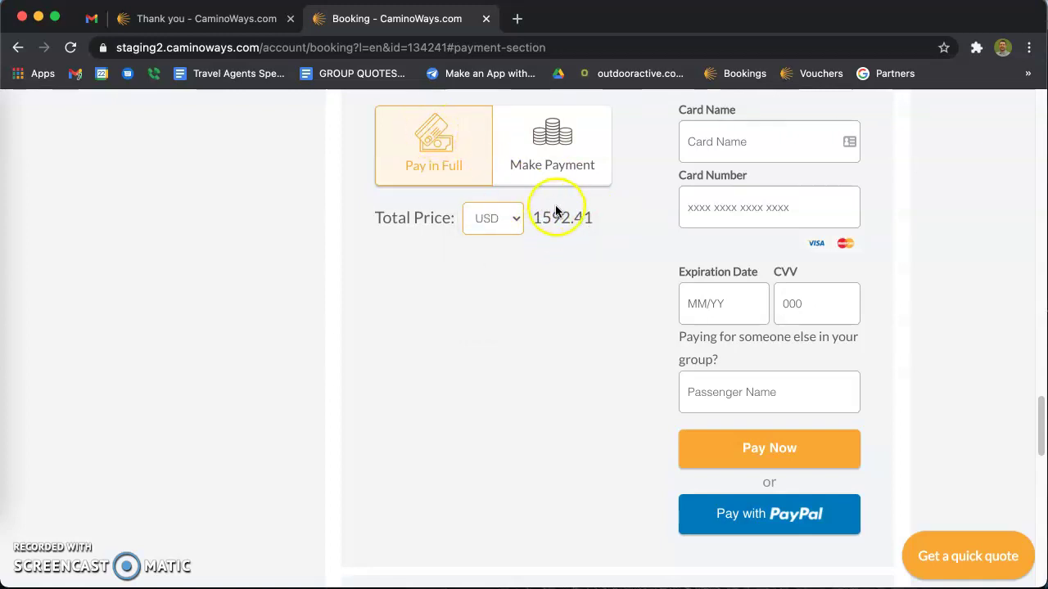
Autofill the saved Visa card, enter the security code, and submit the full payment.
click(749, 141)
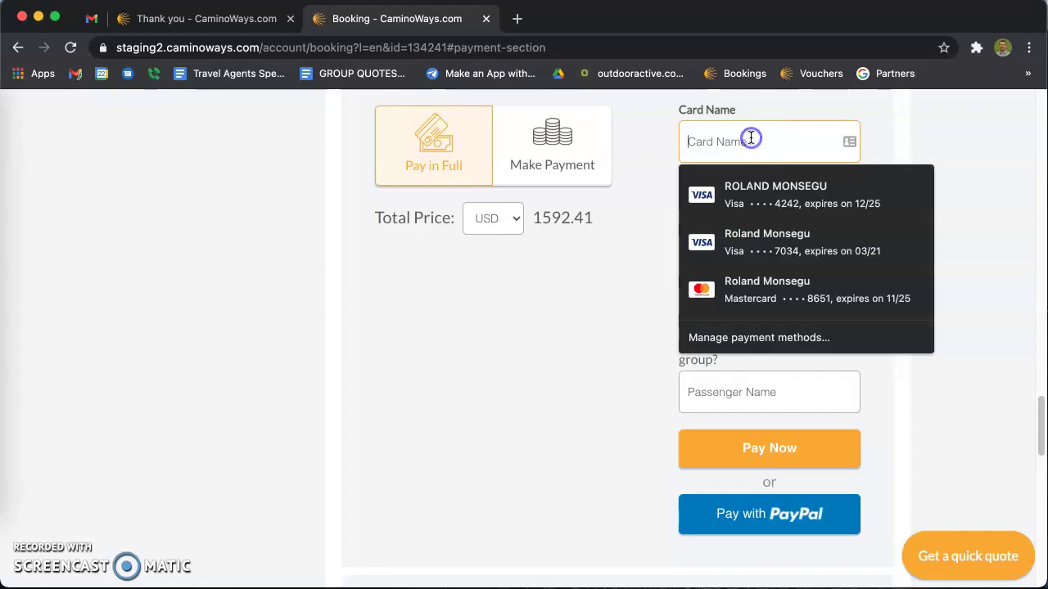
click(739, 183)
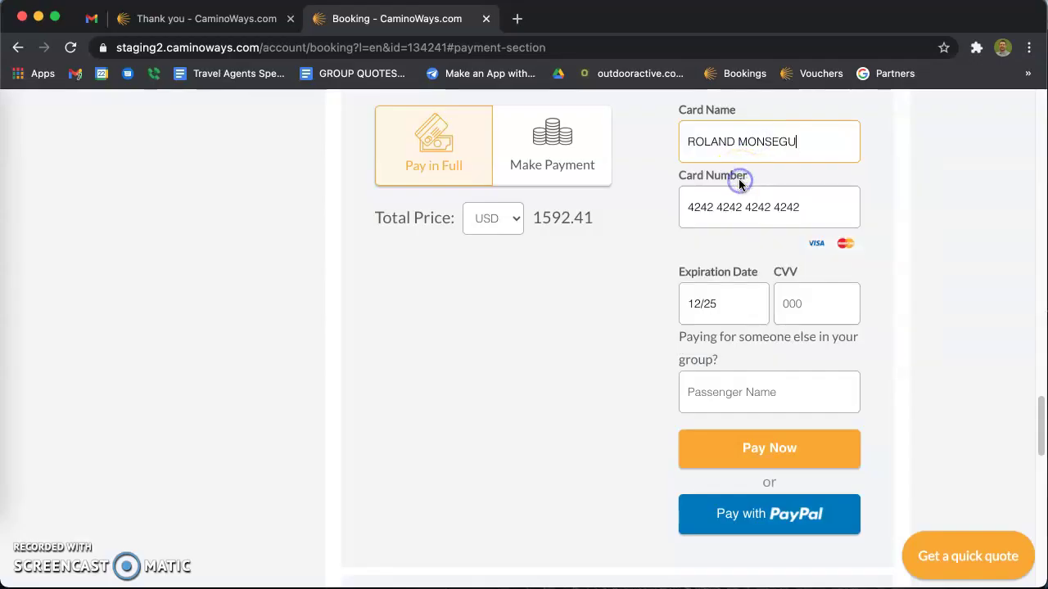
text(100)
click(751, 458)
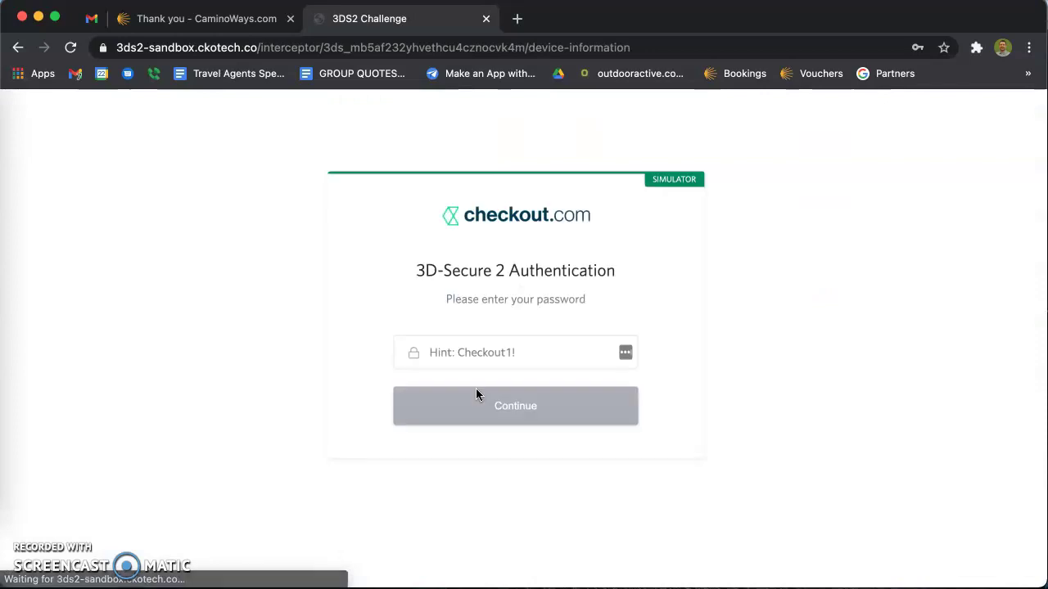
Pass the 3-D Secure check using the saved 'checkout 3ds test' password.
click(501, 352)
click(688, 343)
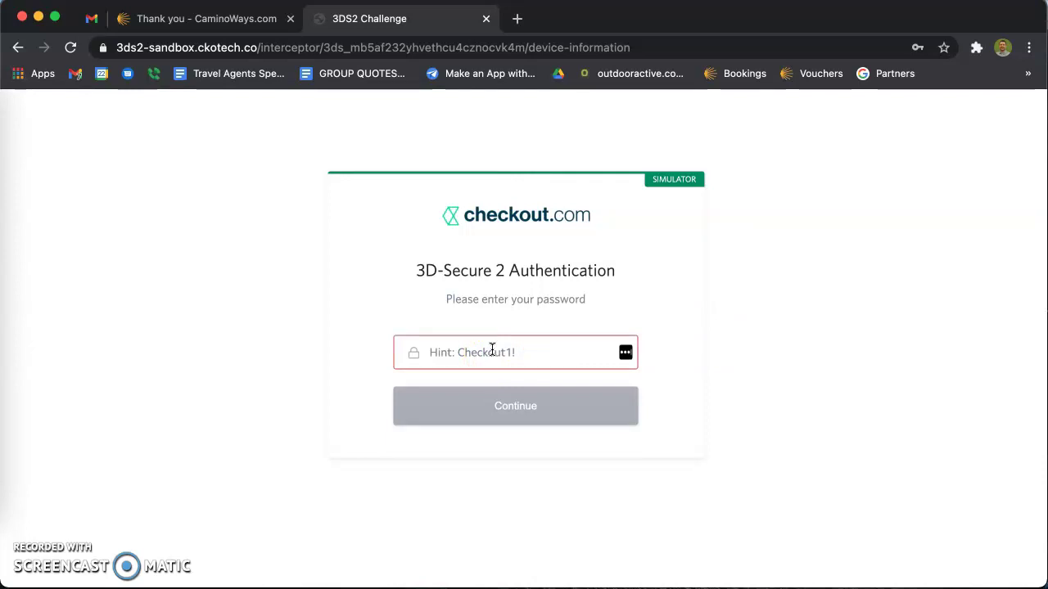
click(492, 350)
click(474, 385)
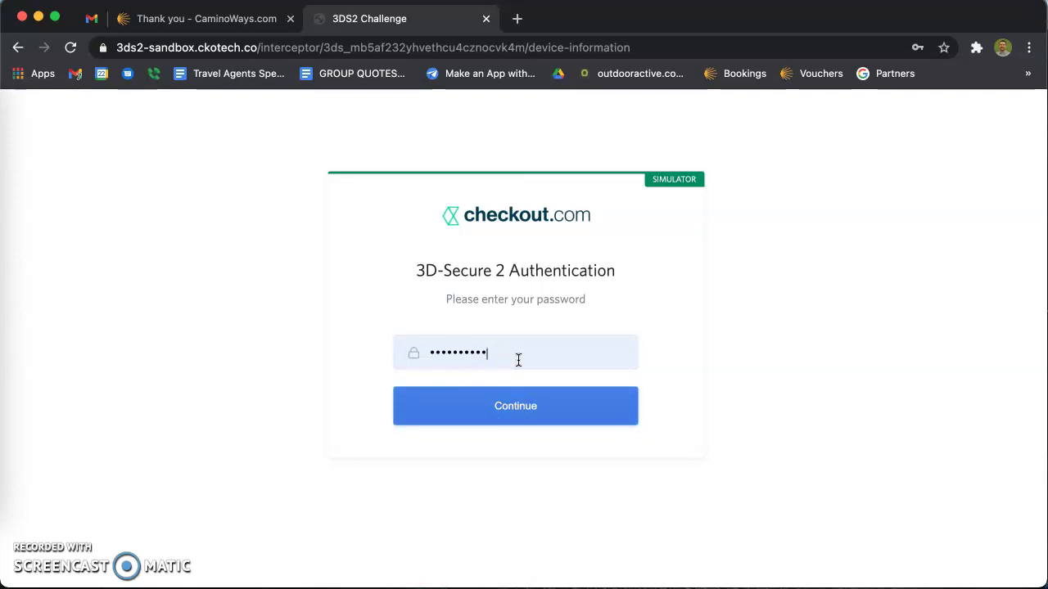
click(511, 414)
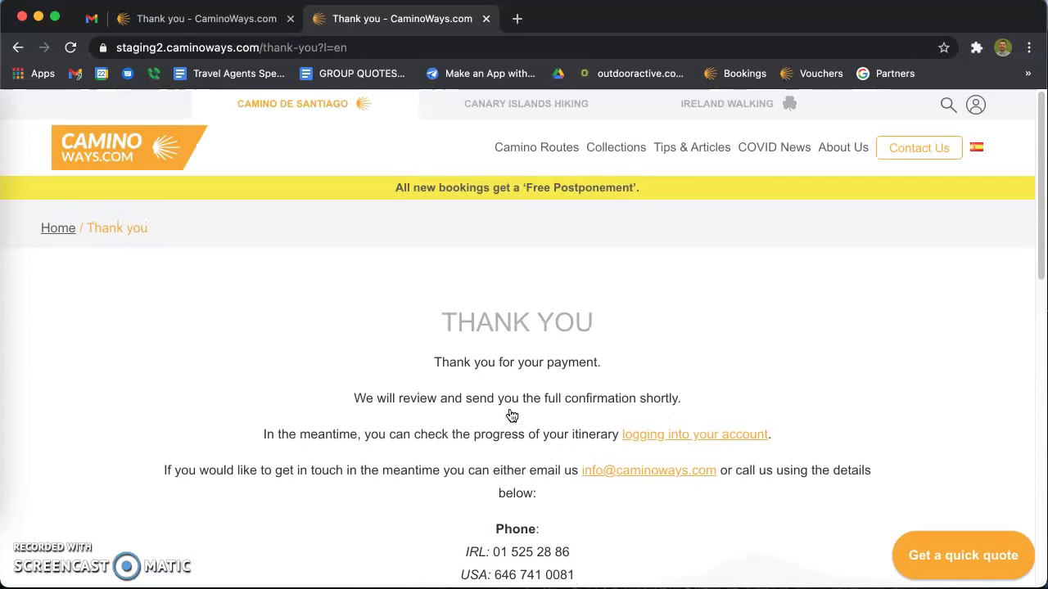
Refresh the Gmail inbox and open the new Payment Update email.
click(91, 20)
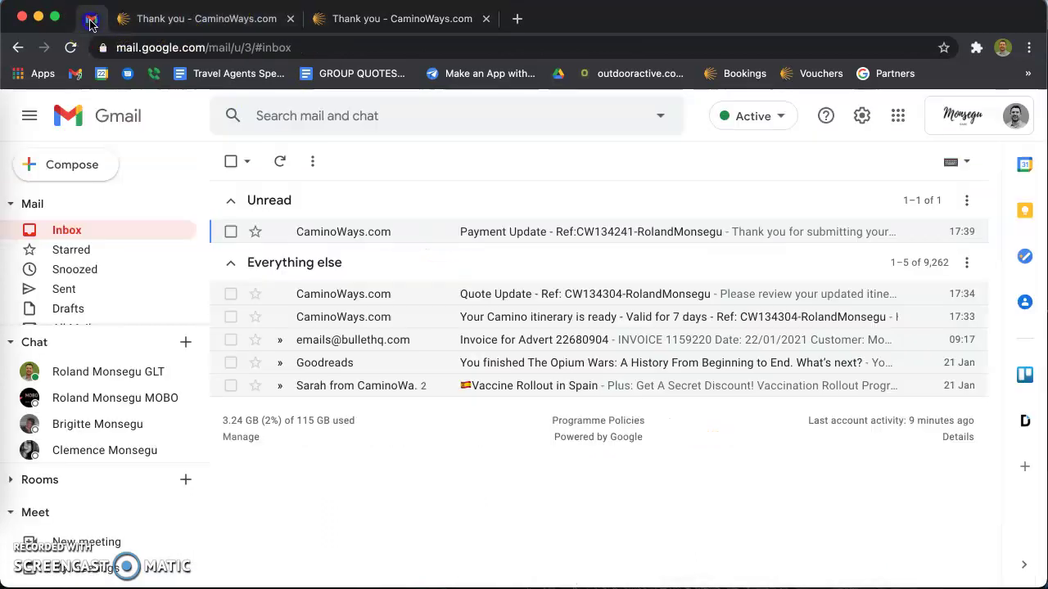
click(283, 163)
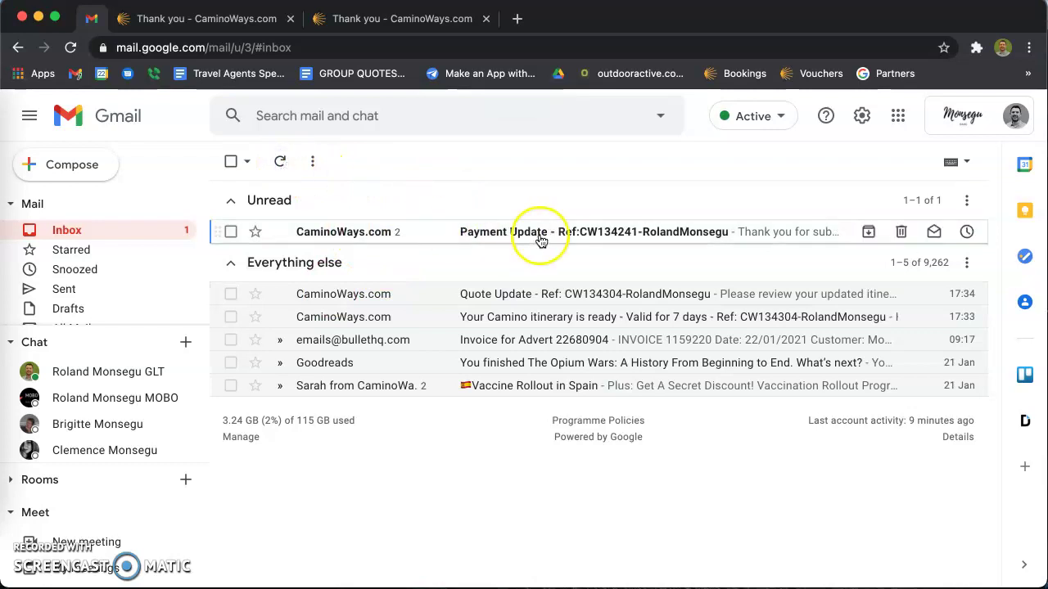
click(544, 236)
scroll(468, 370, down, 7)
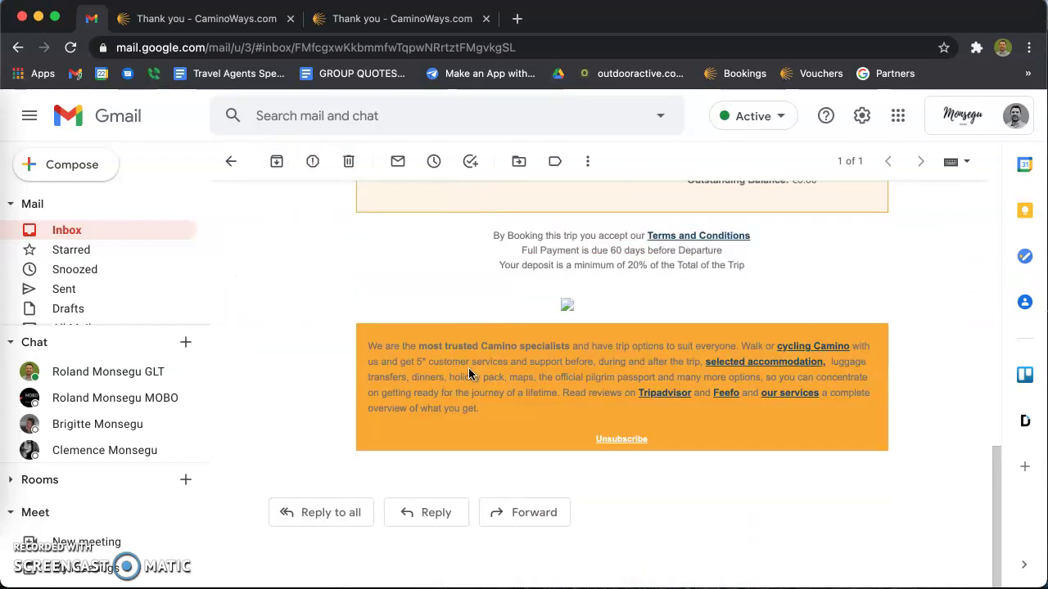
scroll(469, 373, up, 1)
click(814, 353)
Highlight the 324 EUR deposit, 1592.41 USD payment, €0.00 outstanding balance and INVOICE heading.
drag(546, 343, 478, 329)
click(478, 329)
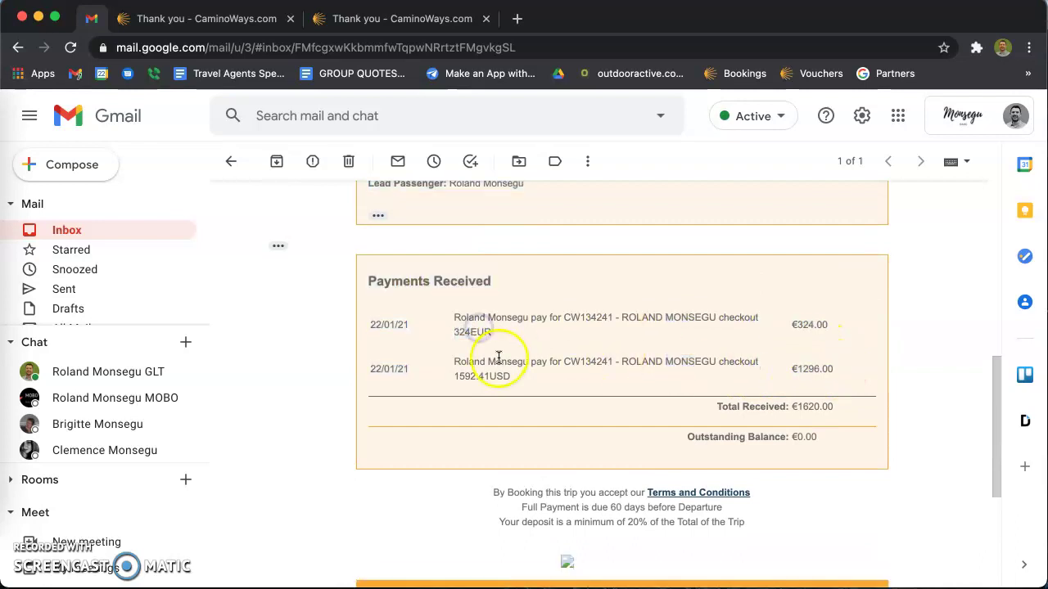
double_click(479, 333)
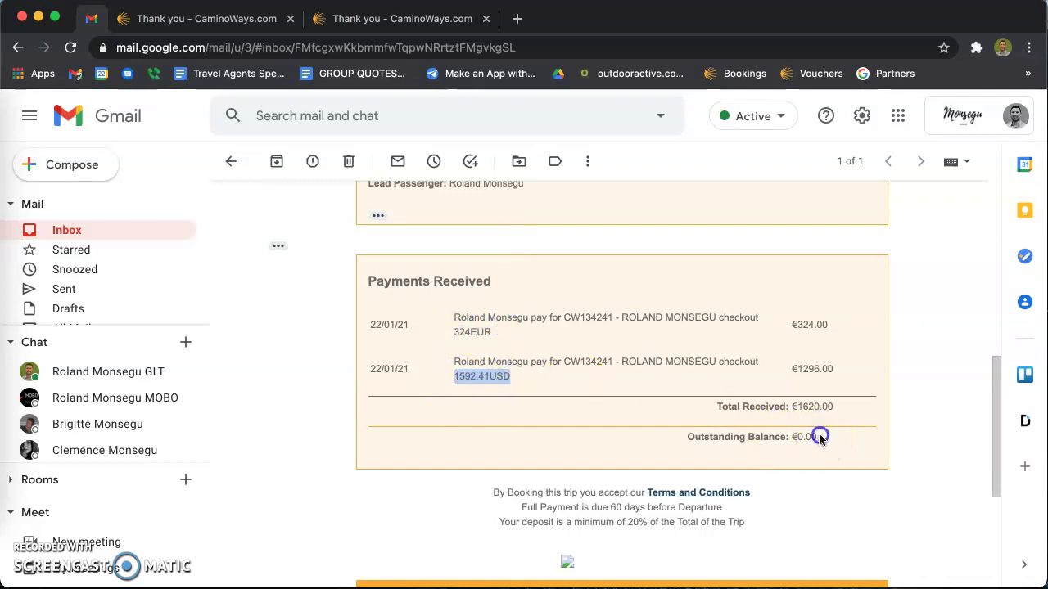
drag(818, 436, 701, 435)
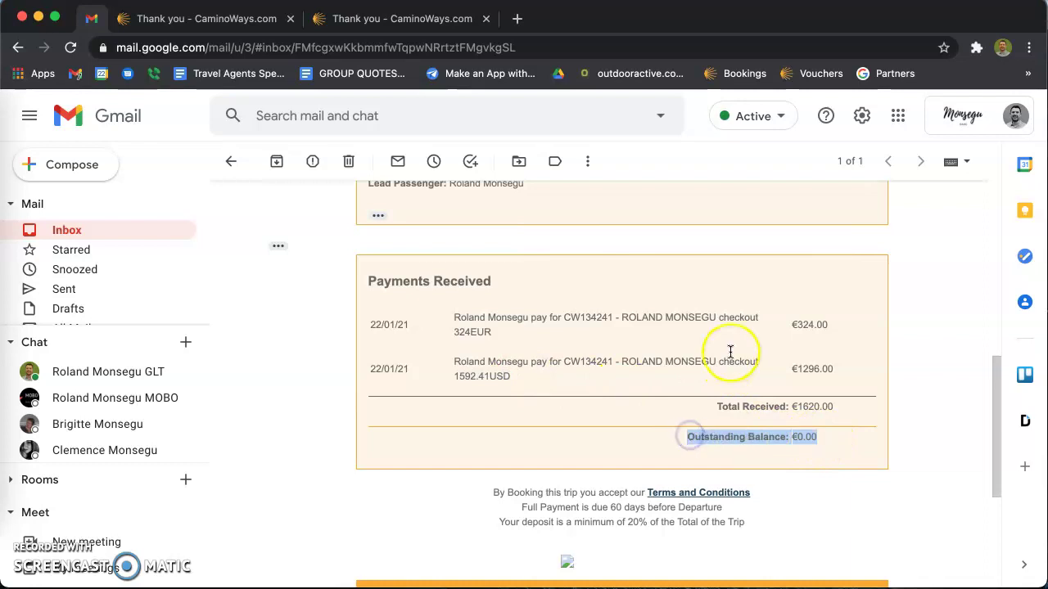
scroll(730, 351, up, 5)
scroll(730, 352, down, 3)
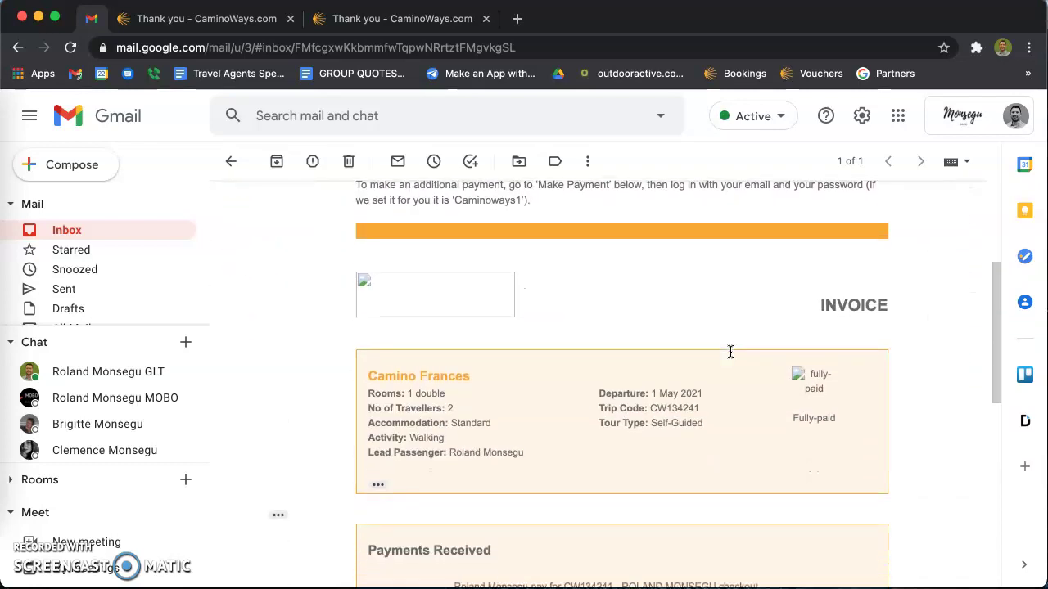
scroll(730, 352, up, 1)
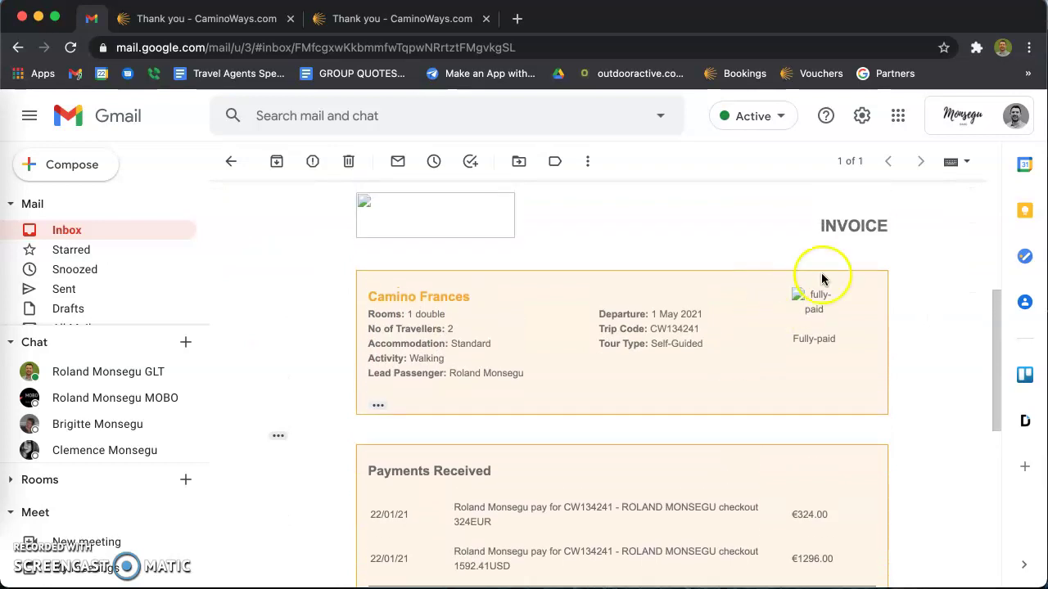
drag(892, 231, 826, 318)
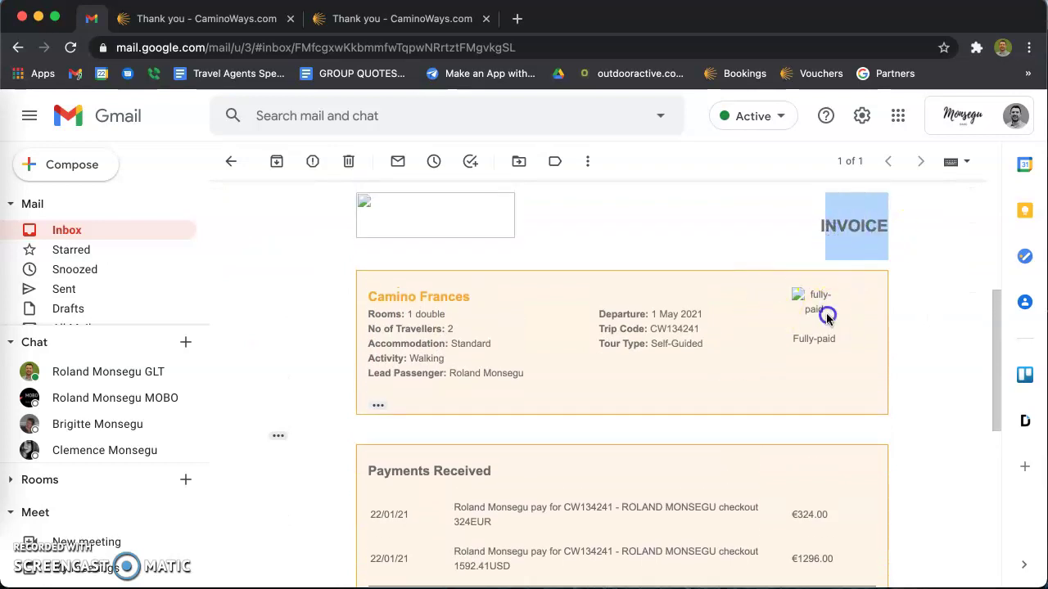
click(373, 28)
From the CaminoWays home page, open My Trips and scroll to the €1620.00 Camino Frances booking.
click(118, 159)
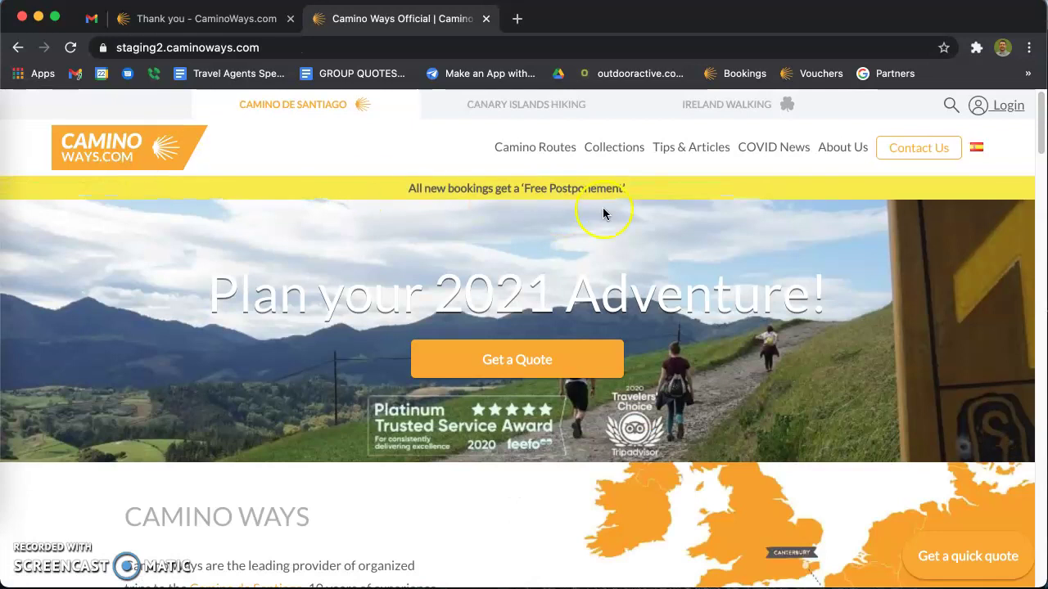
mouse_move(901, 148)
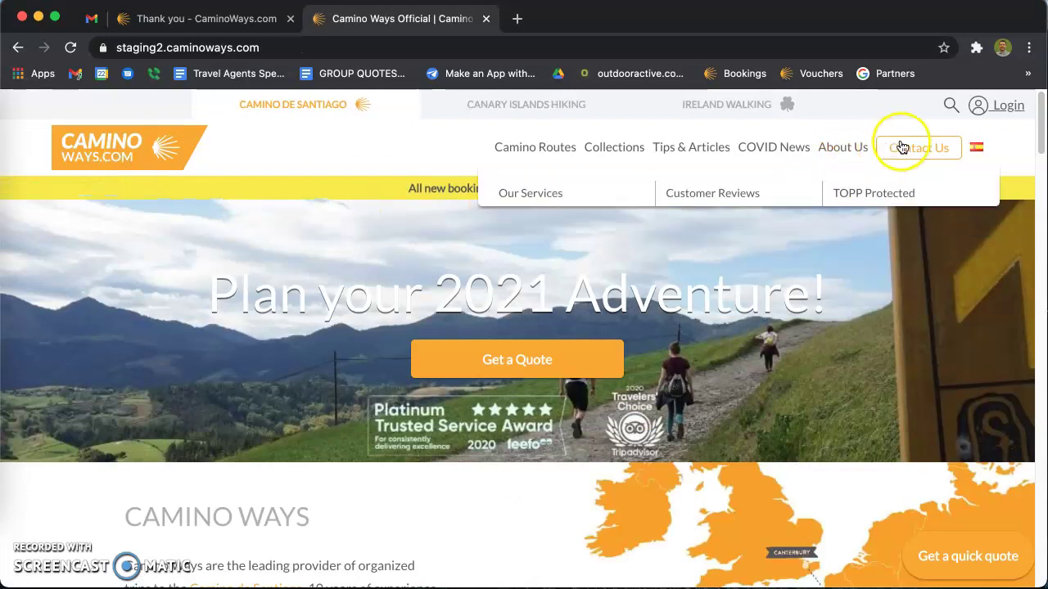
click(1008, 107)
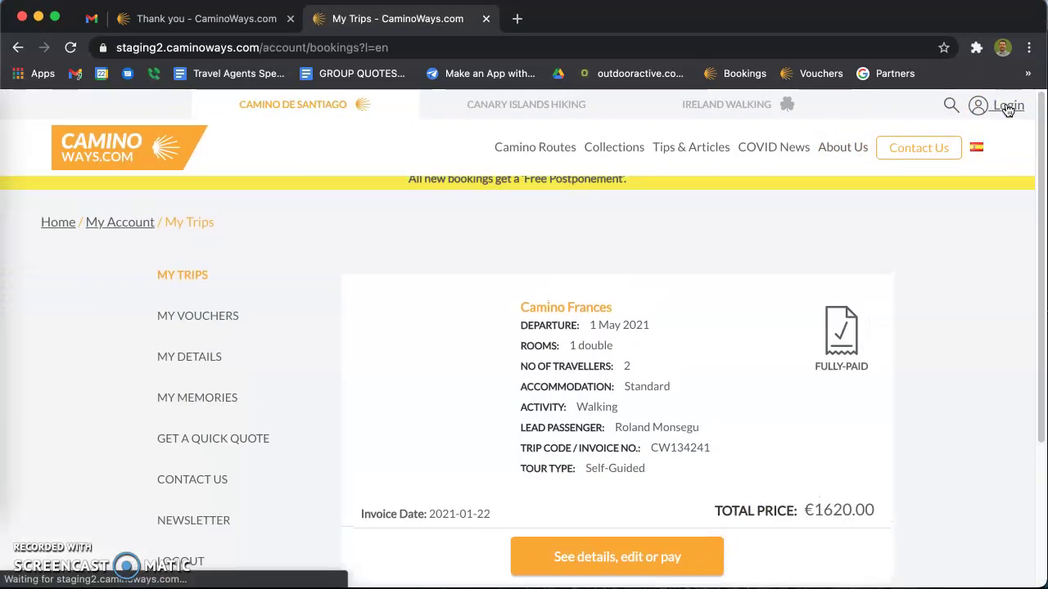
scroll(758, 232, down, 1)
scroll(759, 232, down, 1)
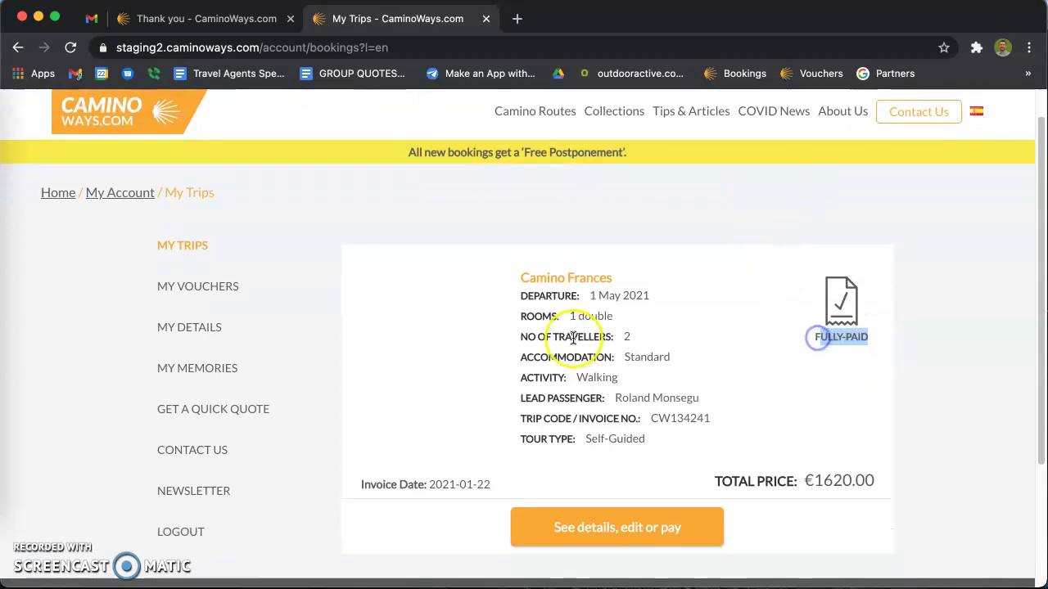
scroll(561, 343, down, 3)
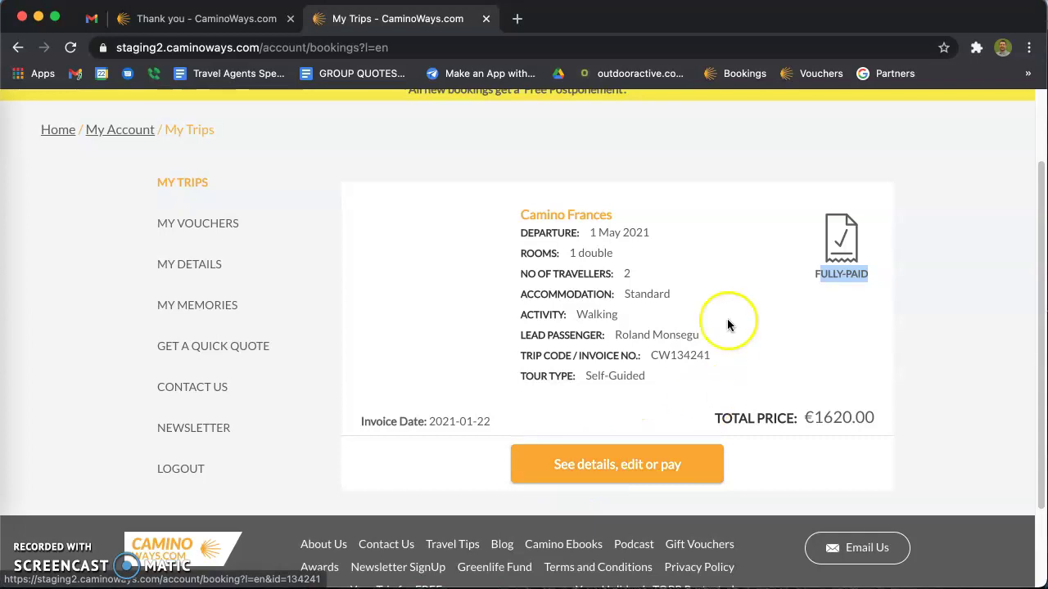
scroll(726, 311, up, 5)
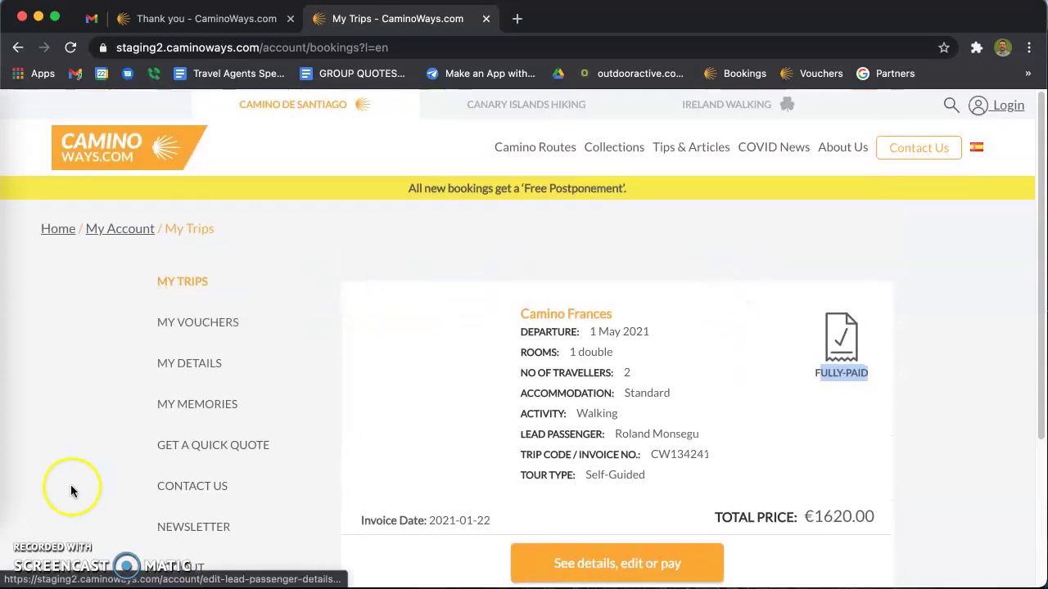